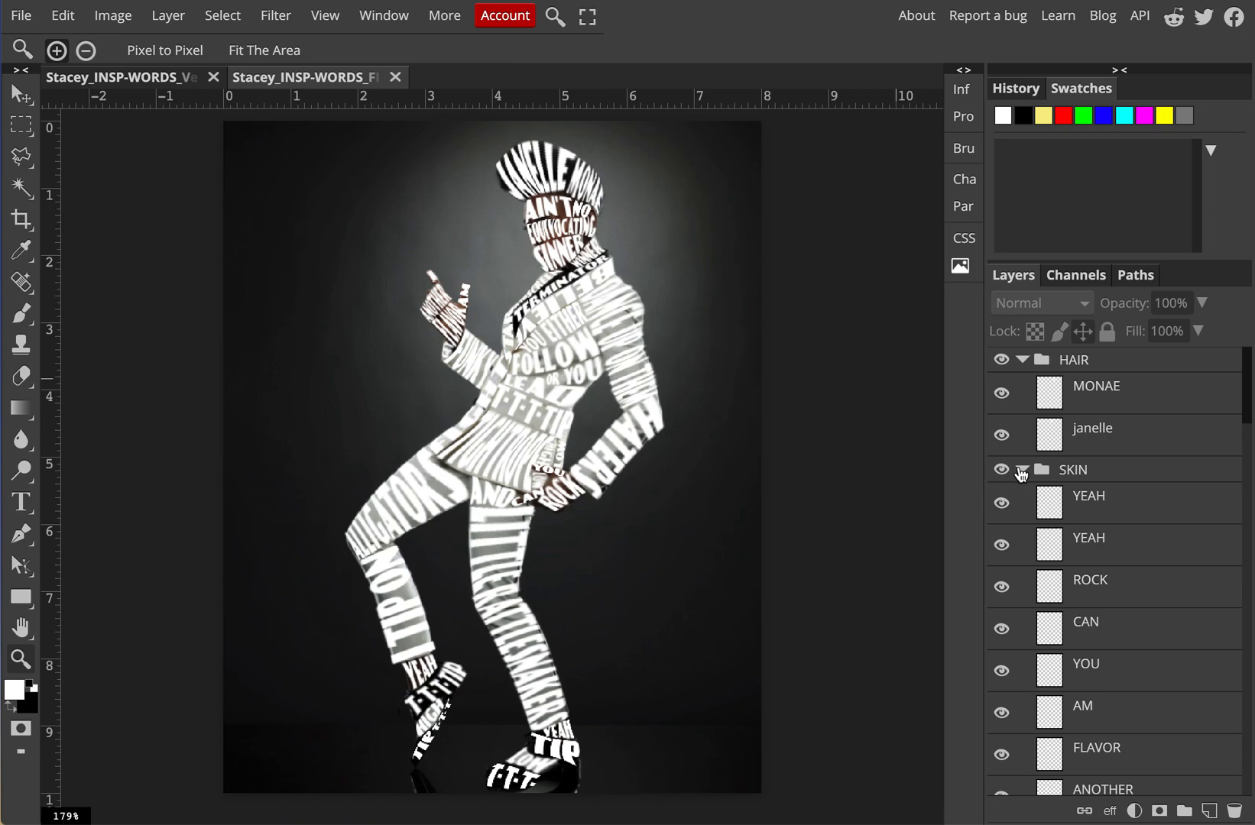
Check the SKIN group's lettering by hiding and reshowing it, and collapse all the layer groups
{"action": "left_click", "coordinate": [1002, 472]}
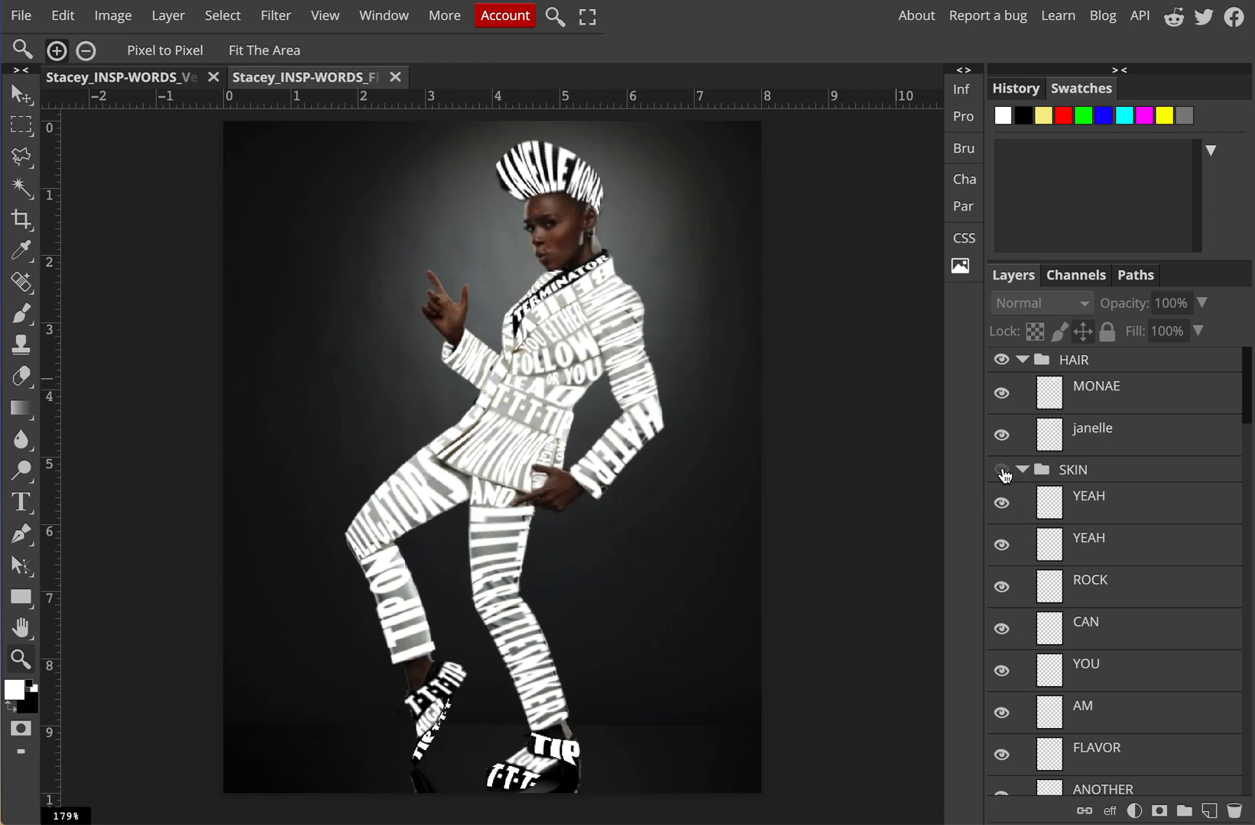
{"action": "left_click", "coordinate": [1002, 472]}
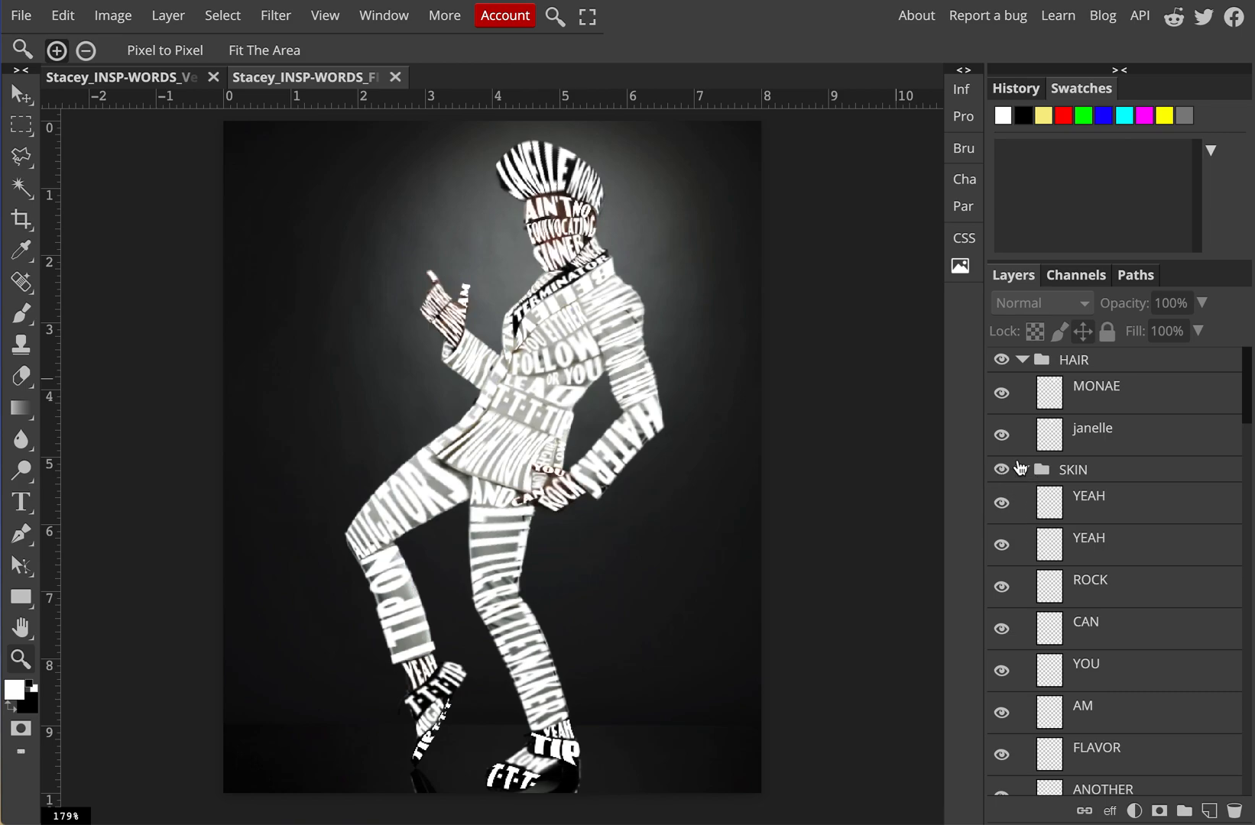
{"action": "left_click", "coordinate": [1022, 469], "text": "ctrl"}
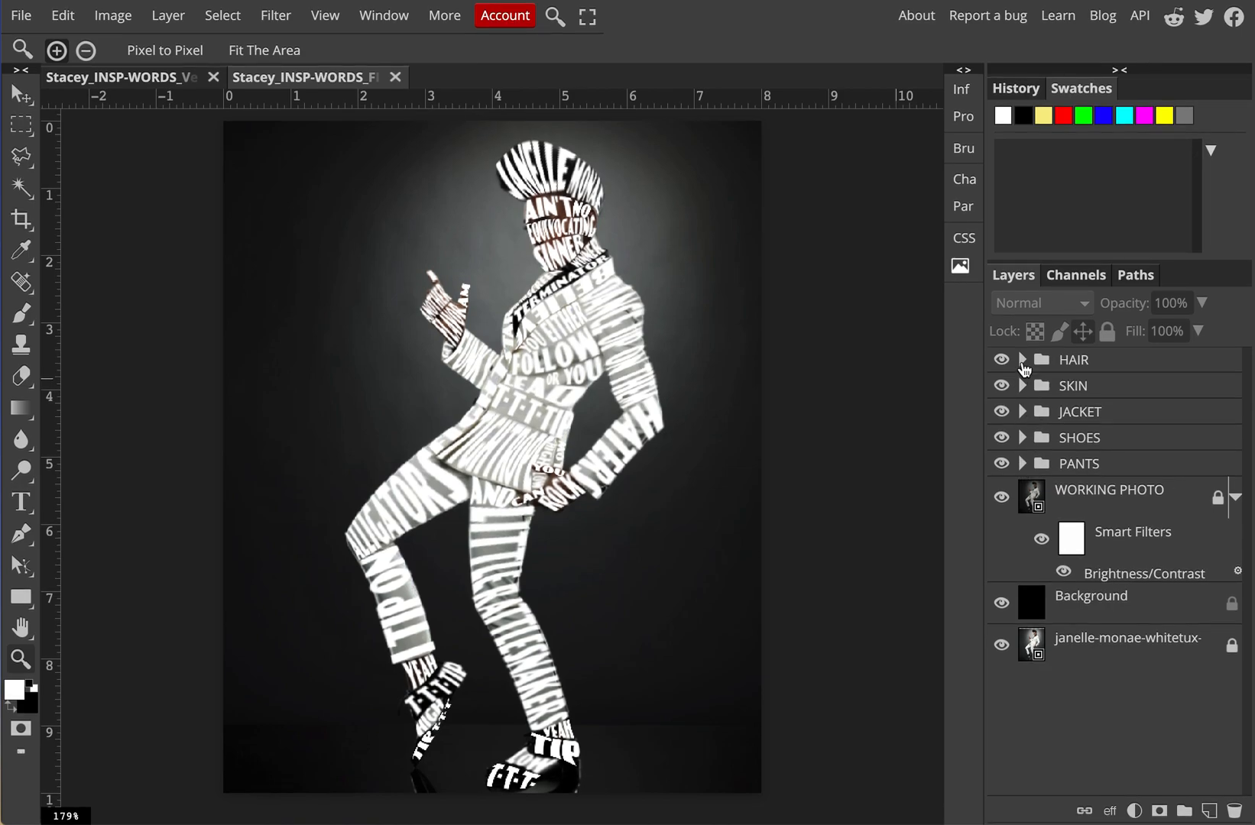
{"action": "left_click", "coordinate": [1022, 359], "text": "ctrl"}
{"action": "left_click", "coordinate": [1022, 359], "text": "ctrl"}
Hide and reshow the HAIR, SKIN and JACKET groups one after another to check which lettering each contains
{"action": "left_click", "coordinate": [1002, 359]}
{"action": "left_click", "coordinate": [1002, 359]}
{"action": "left_click", "coordinate": [1001, 384]}
{"action": "left_click", "coordinate": [1001, 385]}
{"action": "left_click", "coordinate": [1001, 413]}
{"action": "left_click", "coordinate": [1001, 412]}
Save the layered document as a PSD file and dismiss the download notice
{"action": "left_click", "coordinate": [21, 15]}
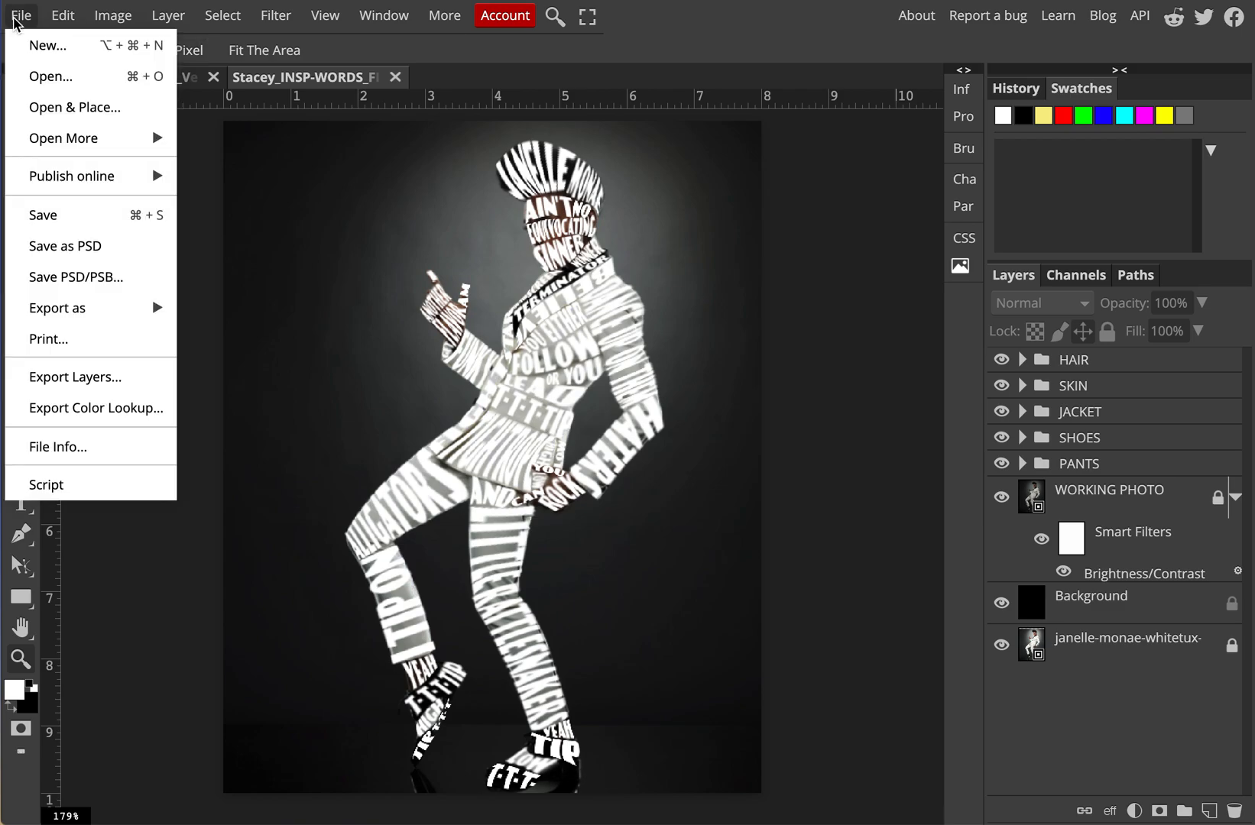
{"action": "left_click", "coordinate": [65, 246]}
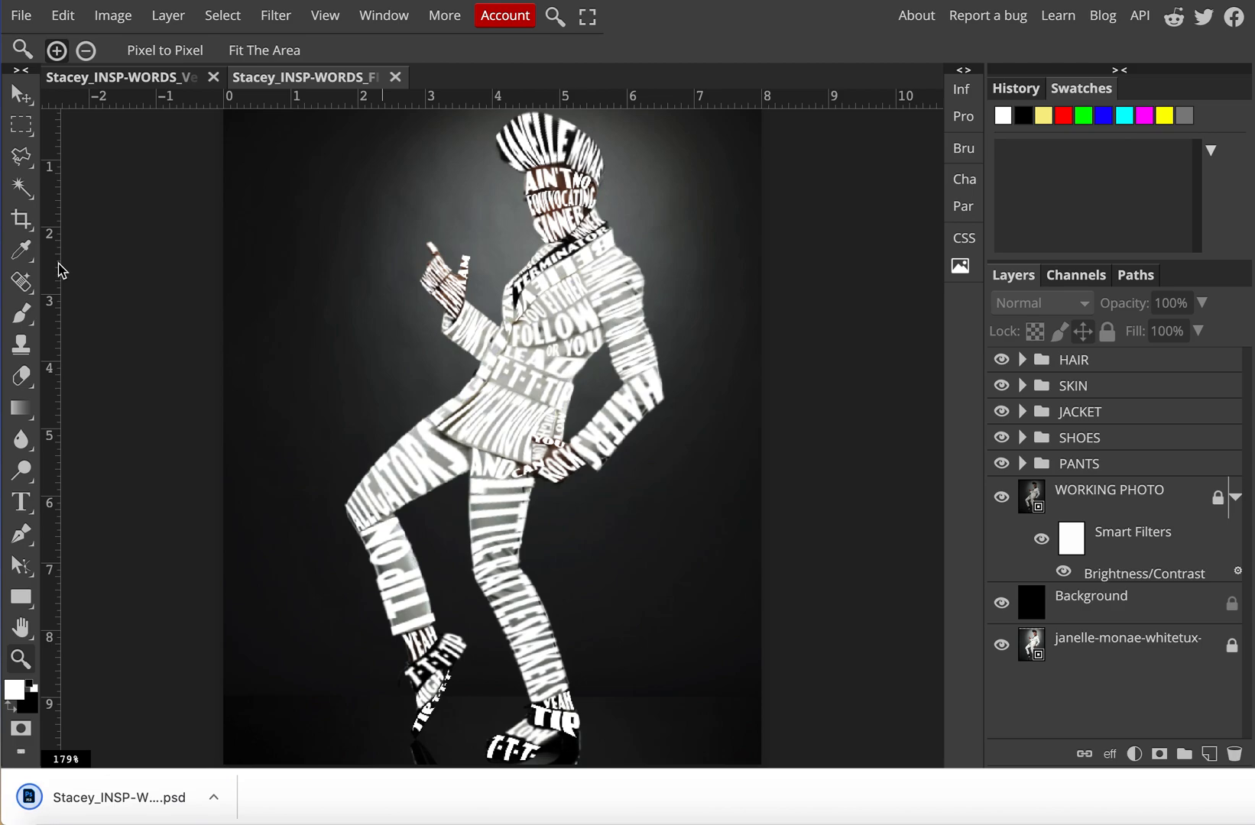
{"action": "mouse_move", "coordinate": [988, 797]}
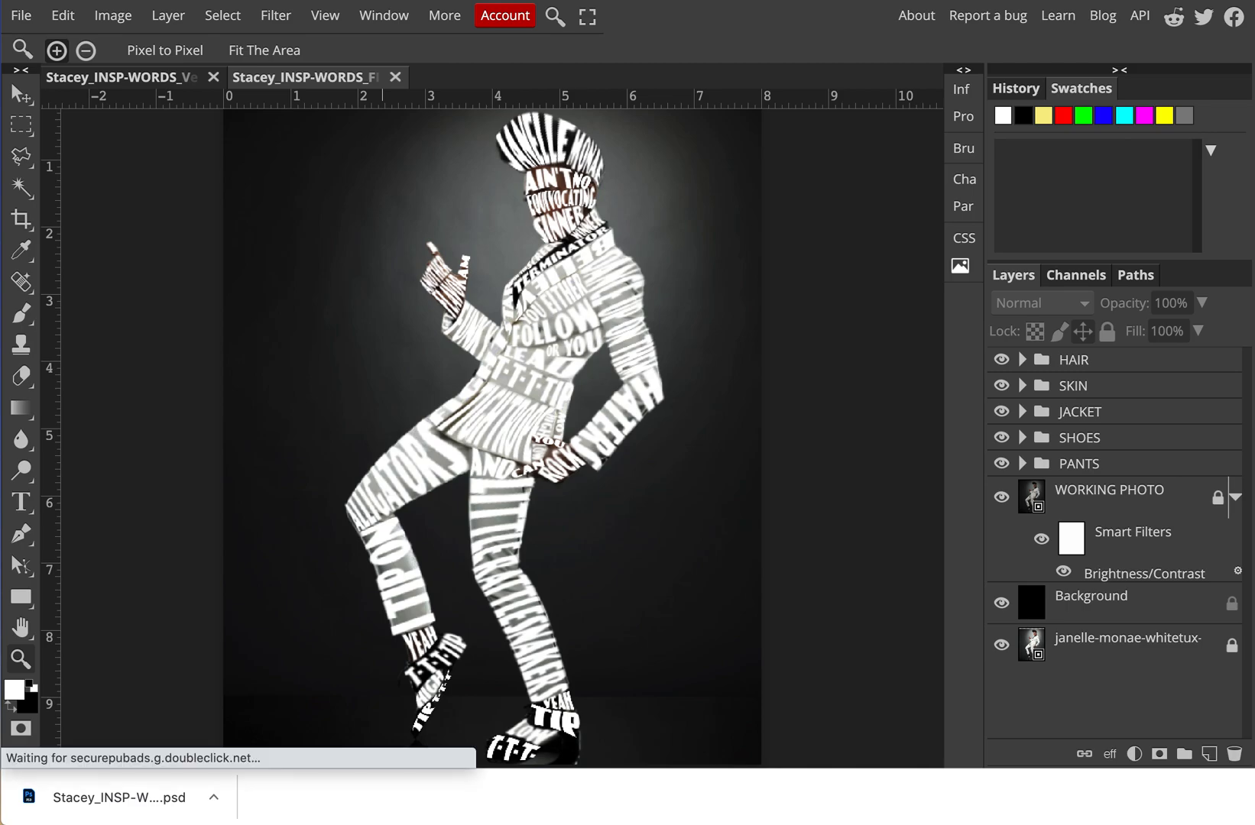
{"action": "left_click", "coordinate": [1253, 797]}
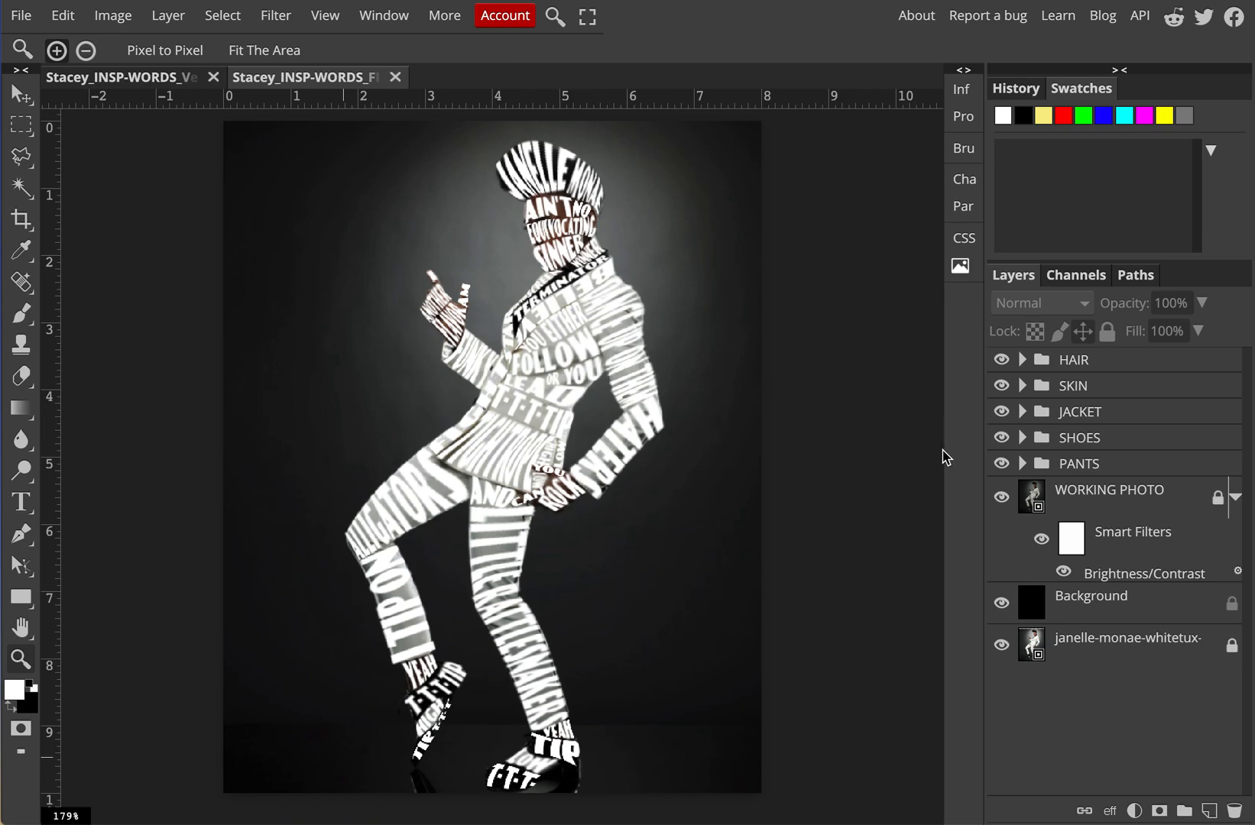
Delete the WORKING PHOTO layer together with its smart filter
{"action": "left_click", "coordinate": [1150, 497]}
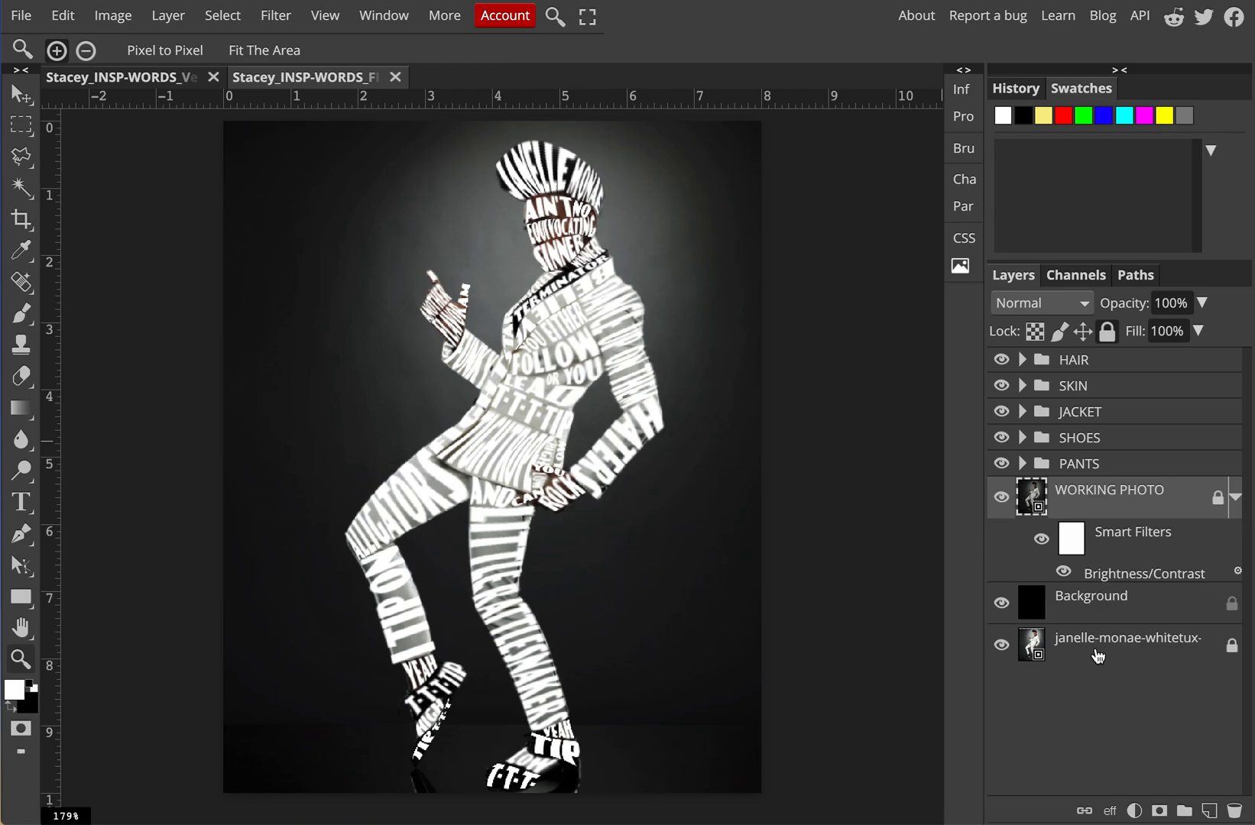
{"action": "left_click_drag", "start_coordinate": [1141, 504], "coordinate": [1235, 814]}
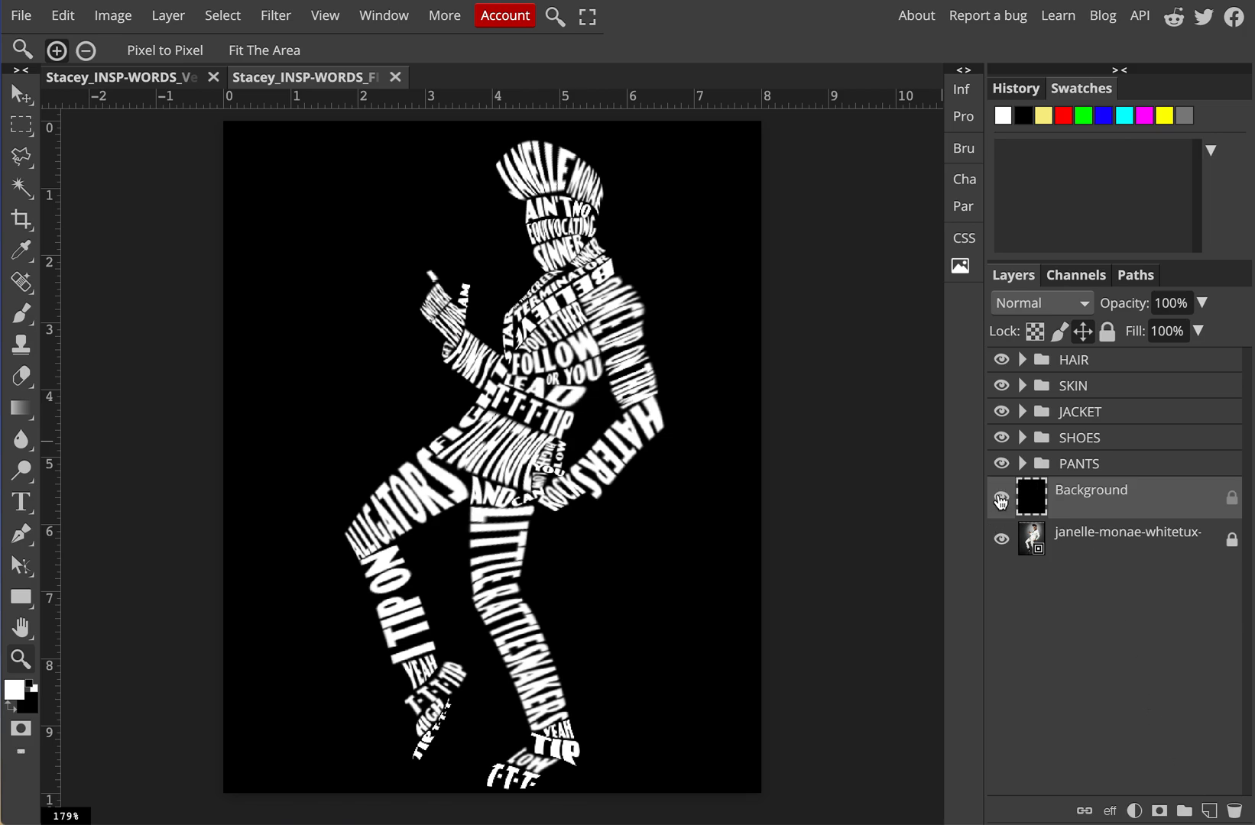
Compare the artwork with the black Background hidden and with the janelle-monae-whitetux photo above it, and restore their visibility and order
{"action": "left_click", "coordinate": [1000, 500]}
{"action": "left_click", "coordinate": [1001, 501]}
{"action": "left_click", "coordinate": [1000, 498]}
{"action": "left_click", "coordinate": [1001, 541]}
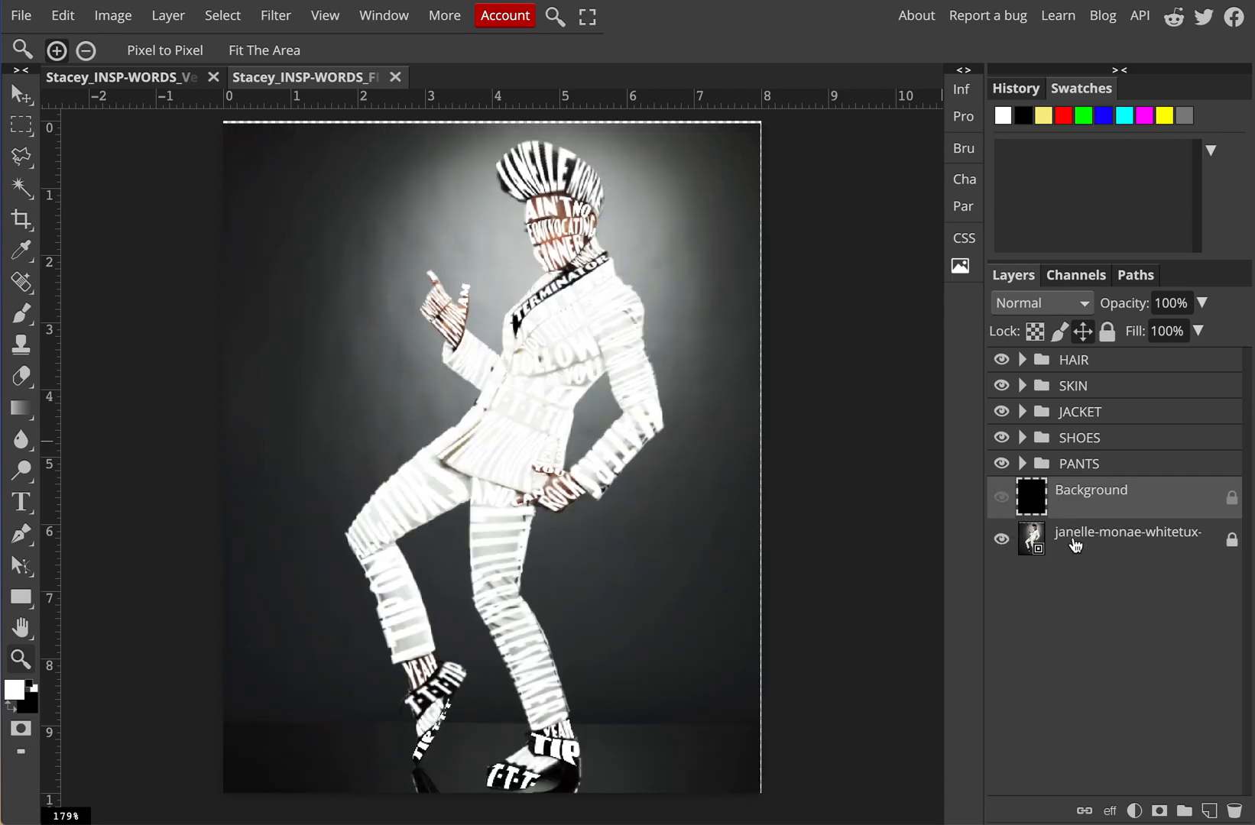
{"action": "left_click_drag", "start_coordinate": [1080, 545], "coordinate": [1077, 492]}
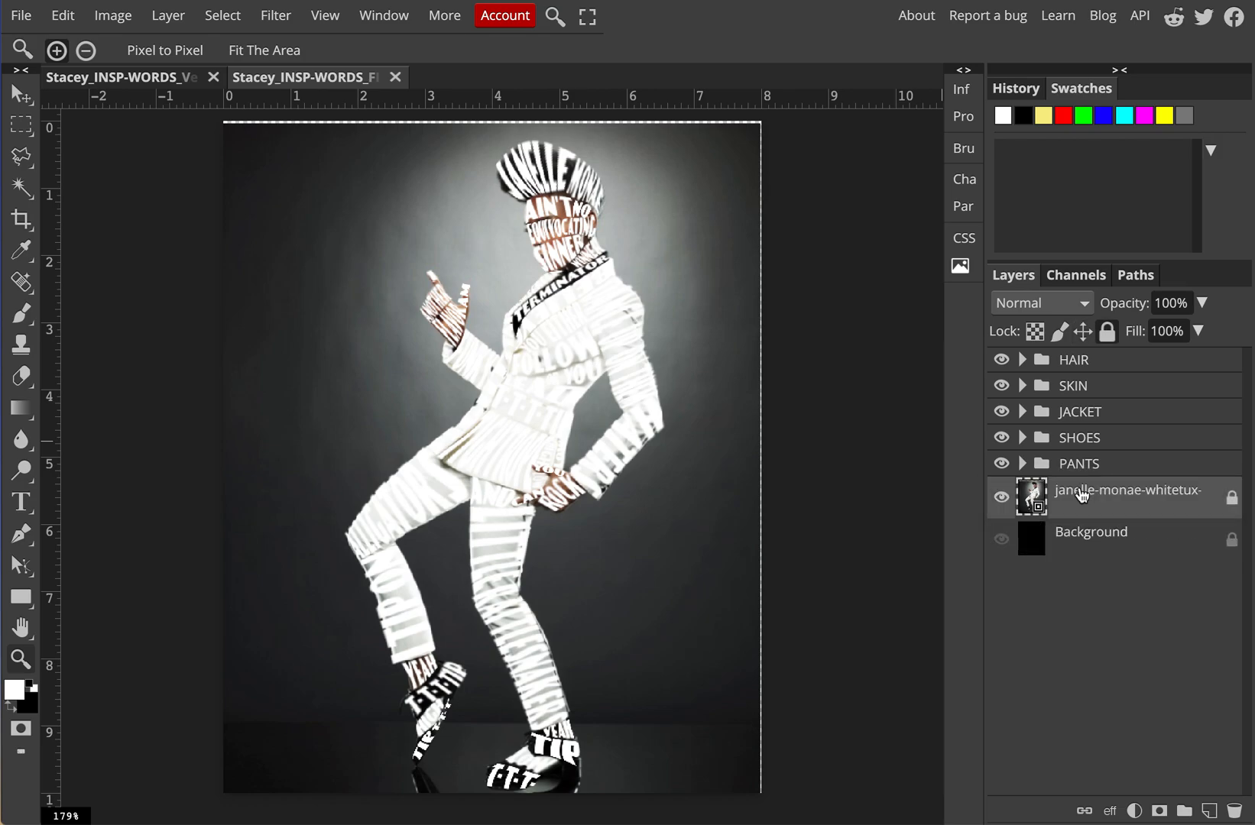
{"action": "left_click", "coordinate": [1003, 541]}
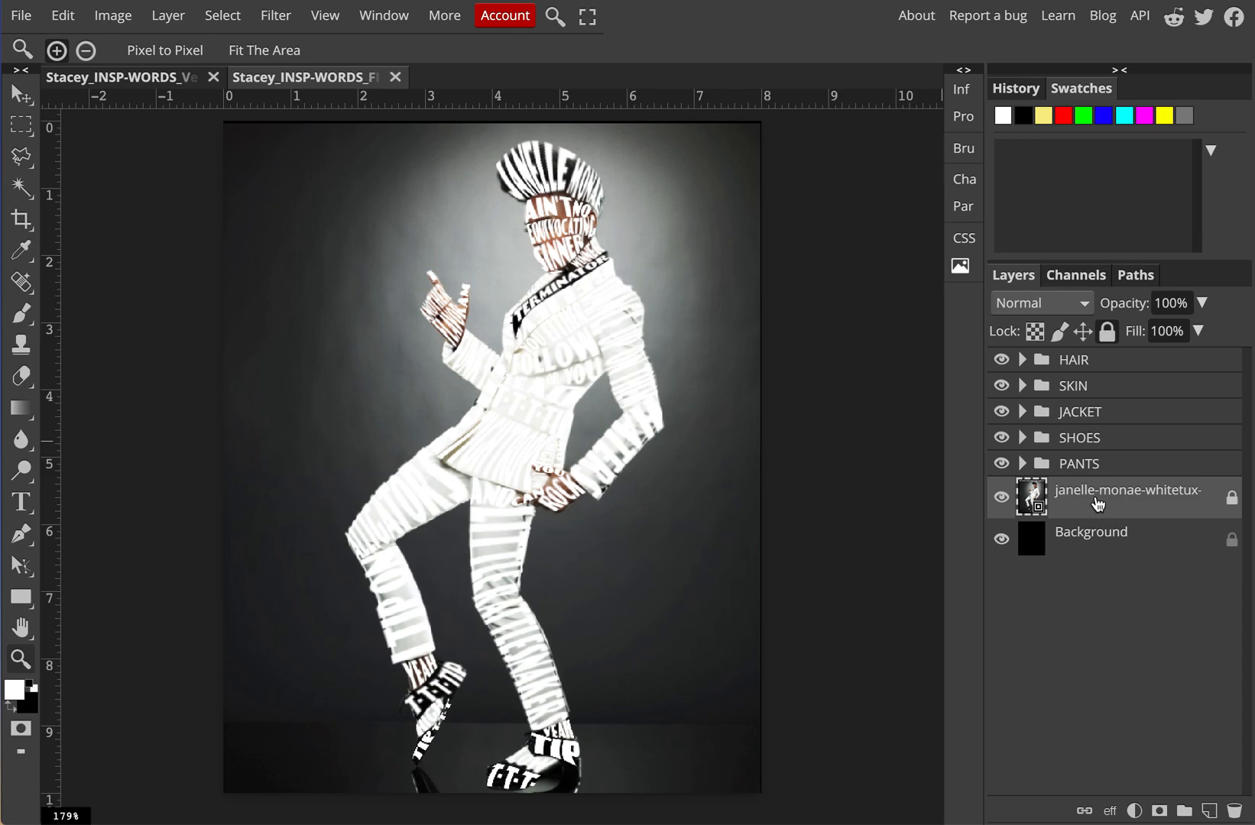
{"action": "left_click_drag", "start_coordinate": [1103, 499], "coordinate": [1097, 551]}
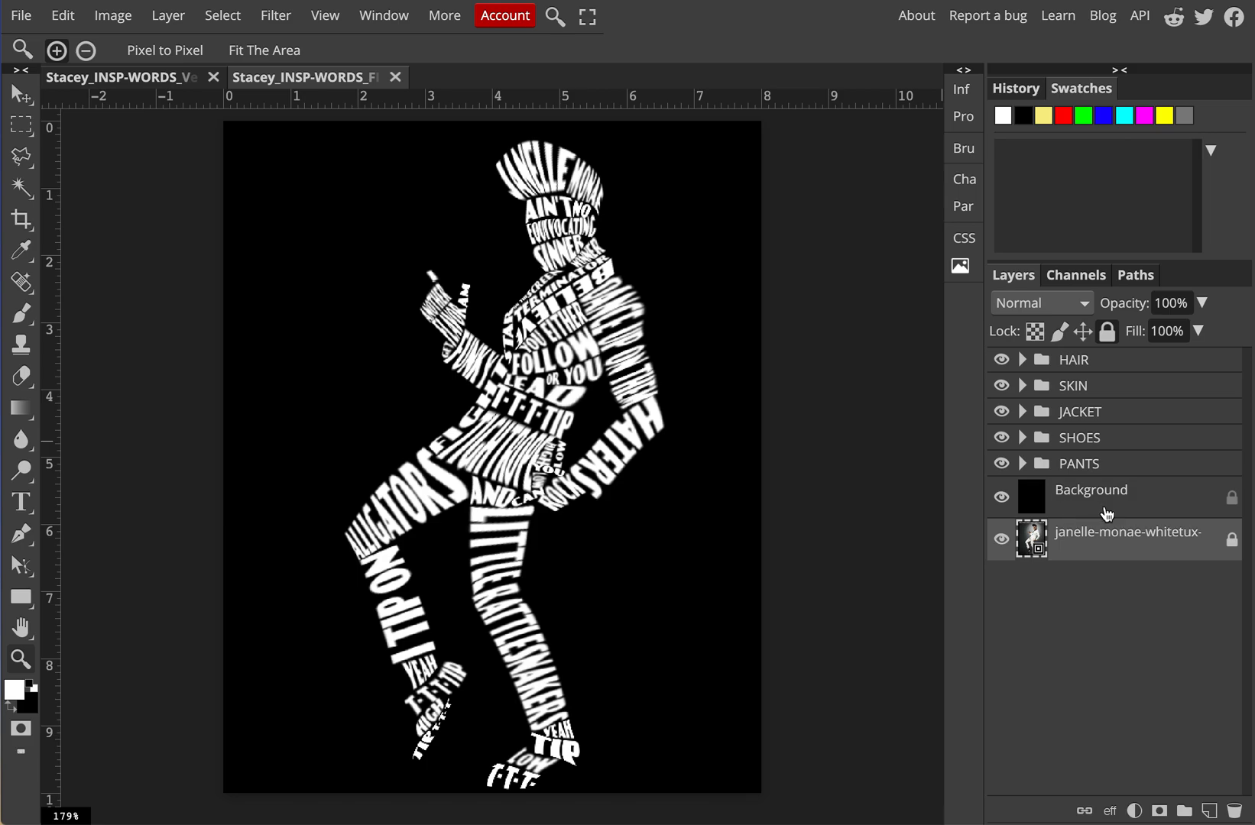
Select the Background layer plus the HAIR, SKIN, JACKET, SHOES and PANTS groups, leaving out the janelle-monae-whitetux photo layer
{"action": "left_click", "coordinate": [1144, 503], "text": "shift"}
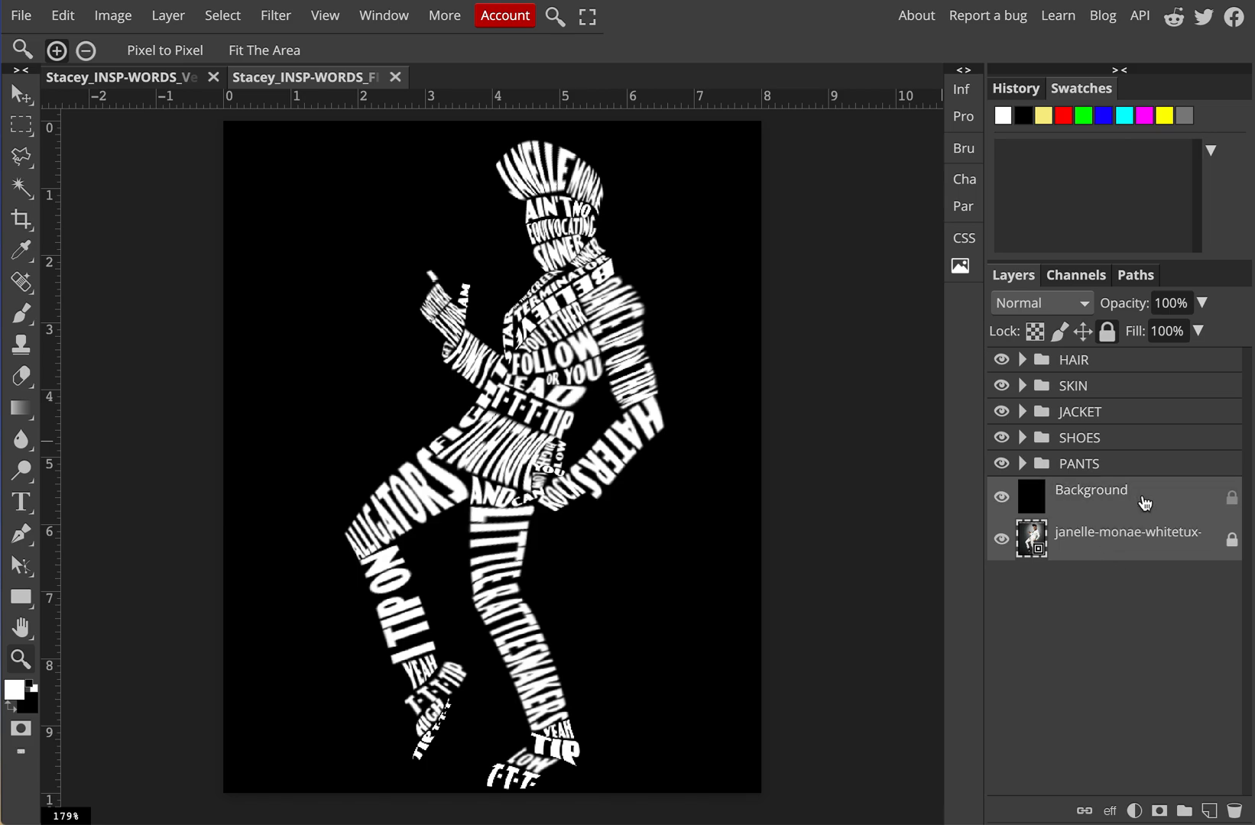
{"action": "left_click", "coordinate": [1143, 502], "text": "ctrl"}
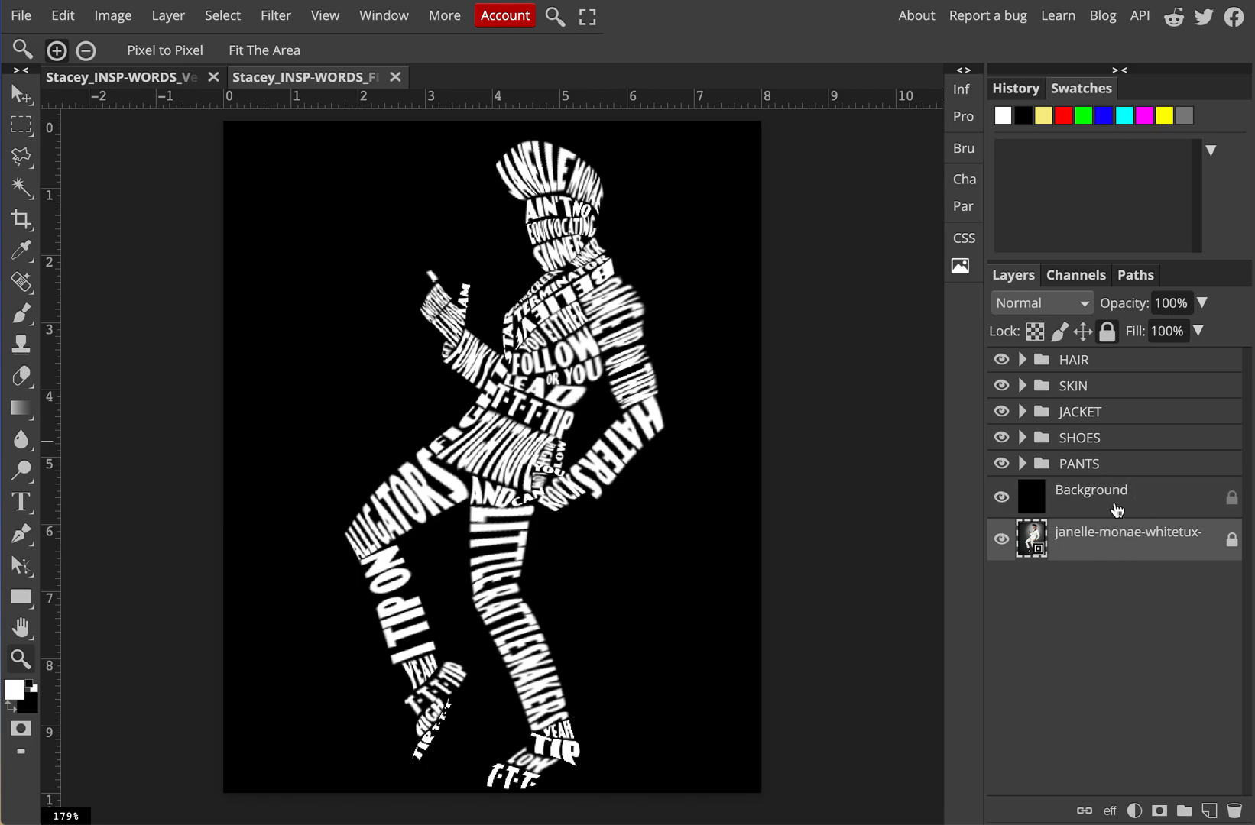
{"action": "left_click", "coordinate": [1111, 495], "text": "shift"}
{"action": "left_click", "coordinate": [1106, 554], "text": "ctrl"}
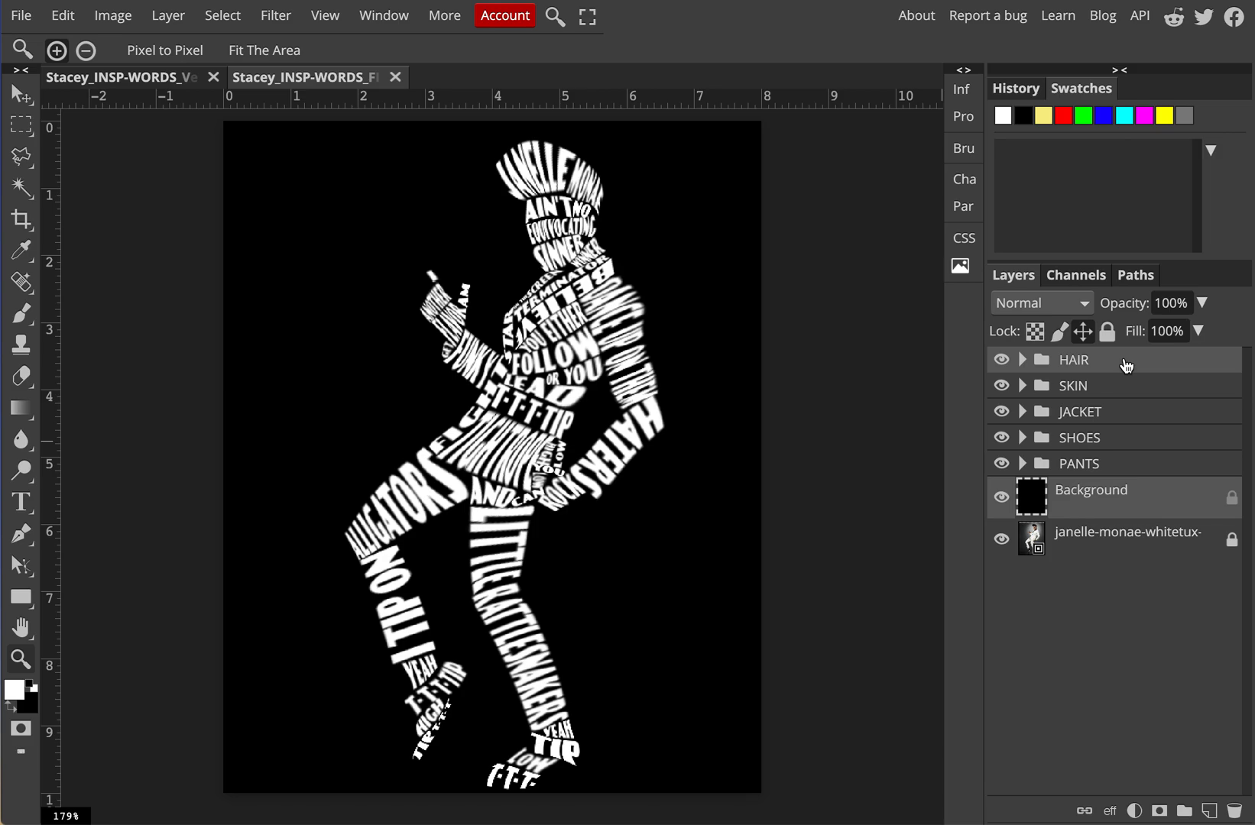
{"action": "left_click", "coordinate": [1121, 388], "text": "ctrl"}
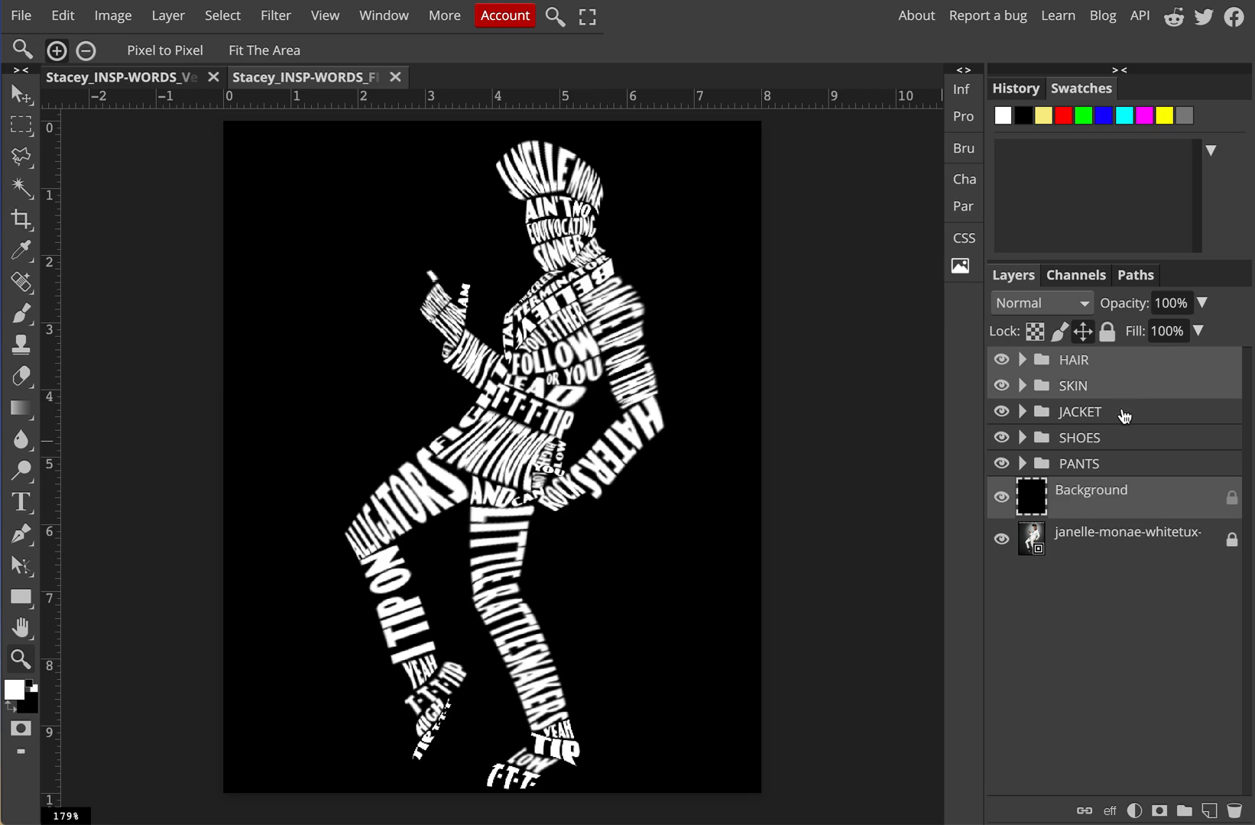
{"action": "left_click", "coordinate": [1123, 413], "text": "ctrl"}
{"action": "left_click", "coordinate": [1128, 438], "text": "ctrl"}
{"action": "left_click", "coordinate": [1128, 466], "text": "ctrl"}
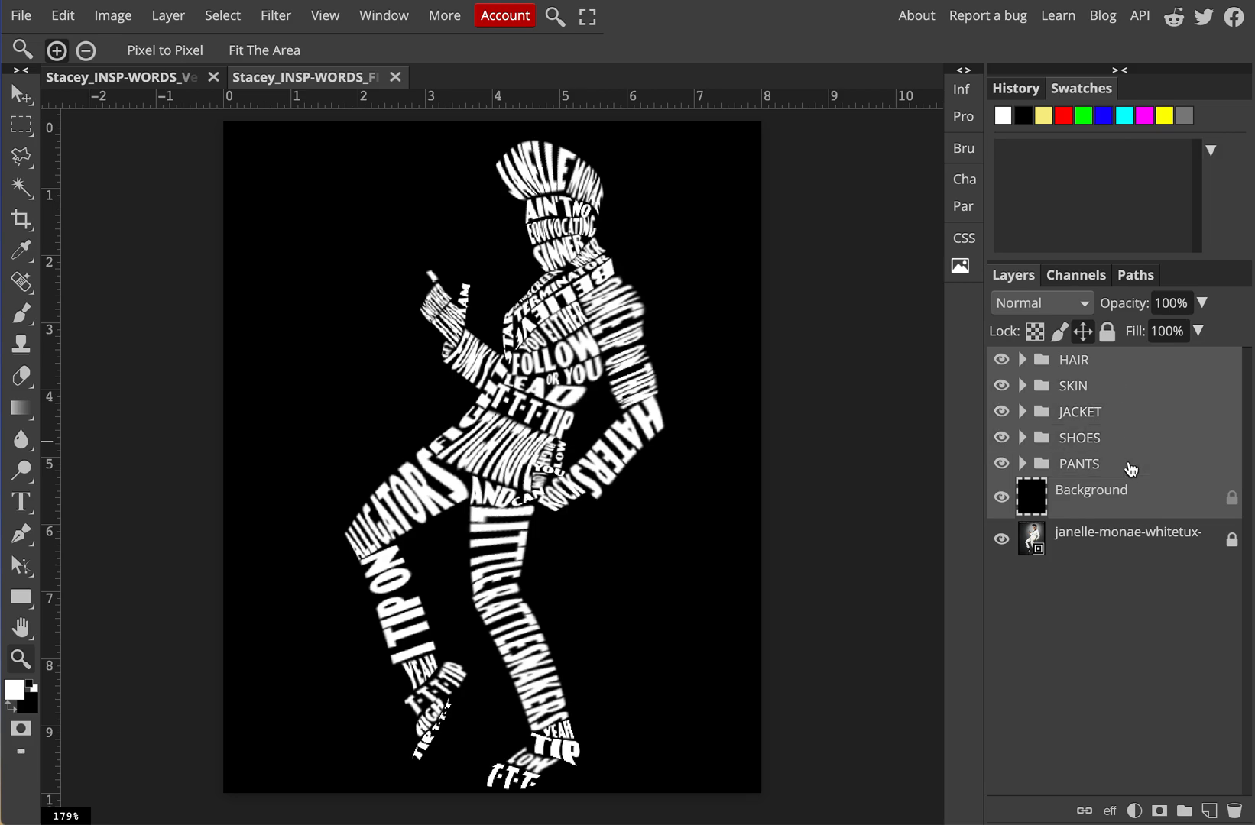
{"action": "left_click", "coordinate": [1131, 466], "text": "ctrl"}
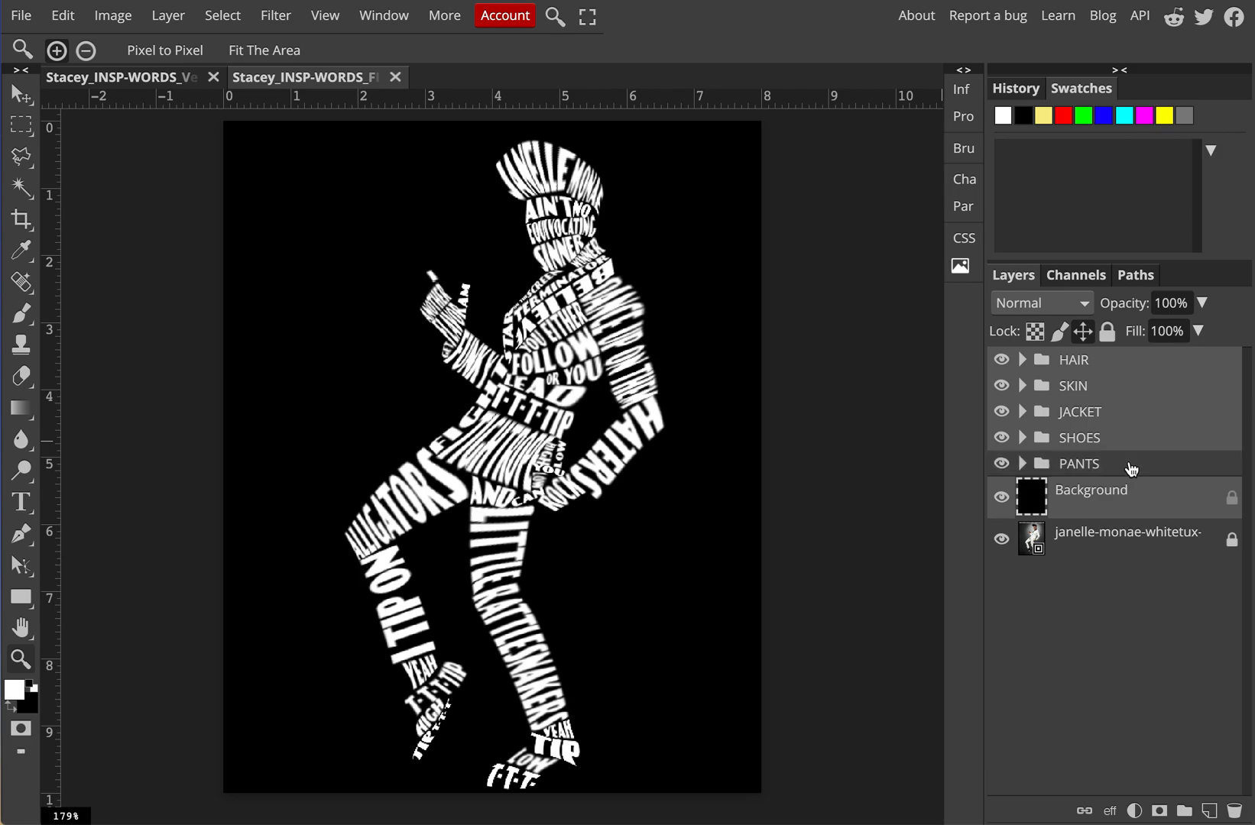
{"action": "left_click", "coordinate": [1131, 466], "text": "ctrl"}
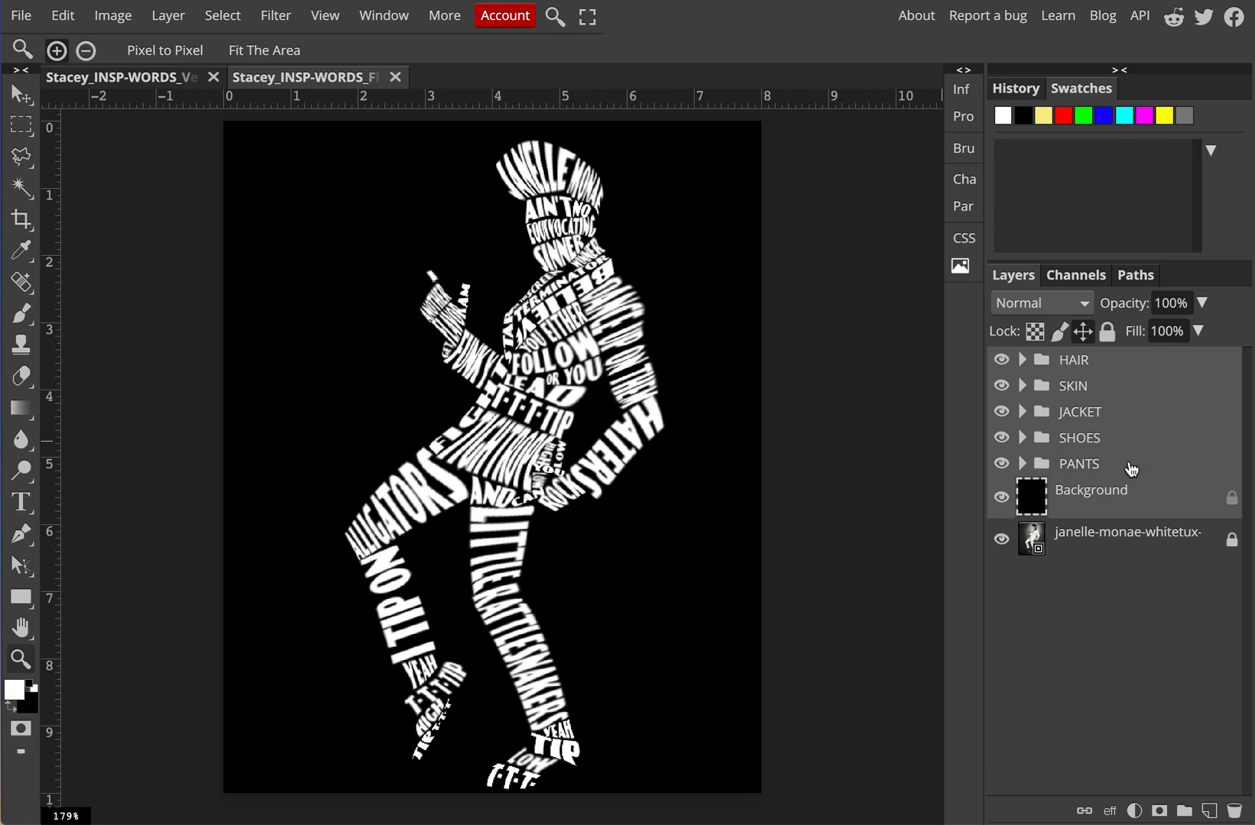
Expand all the layer groups at once and collapse them again
{"action": "left_click", "coordinate": [1022, 361]}
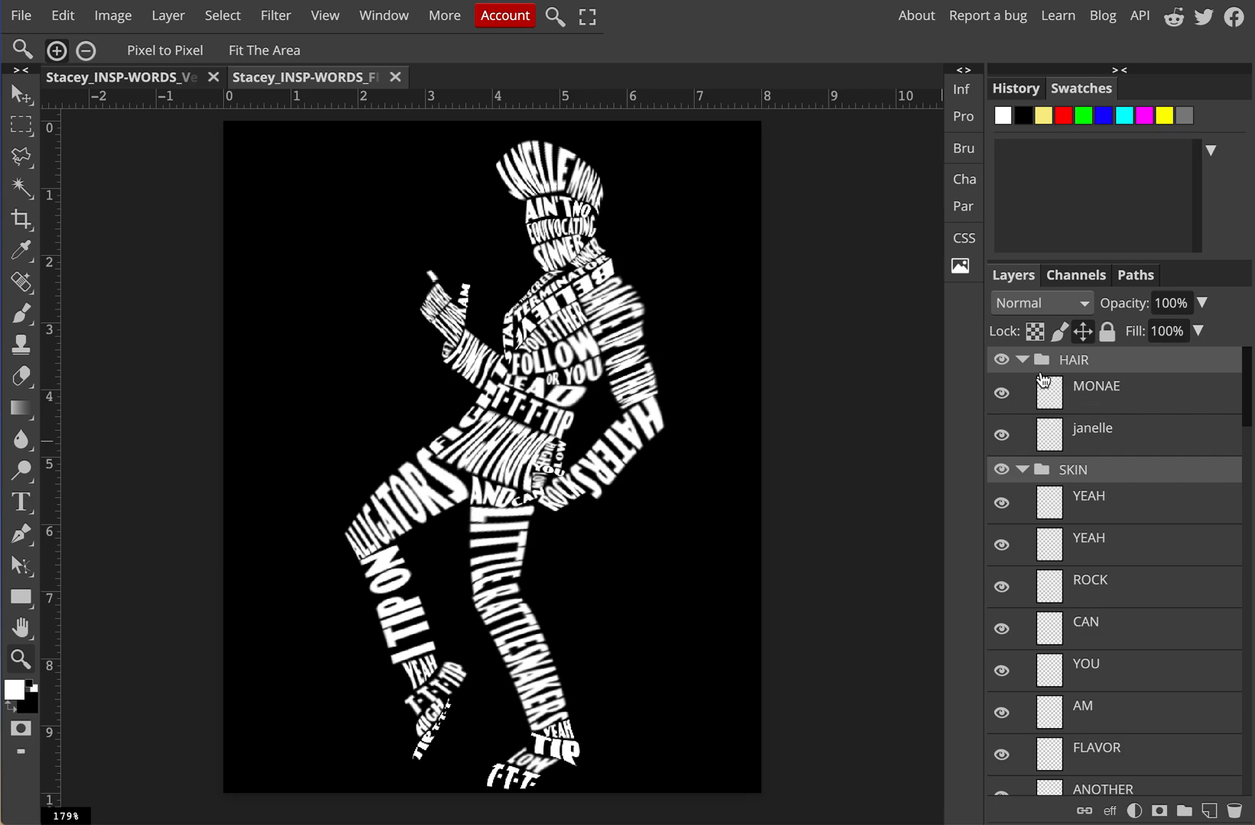
{"action": "left_click", "coordinate": [1022, 359], "text": "alt"}
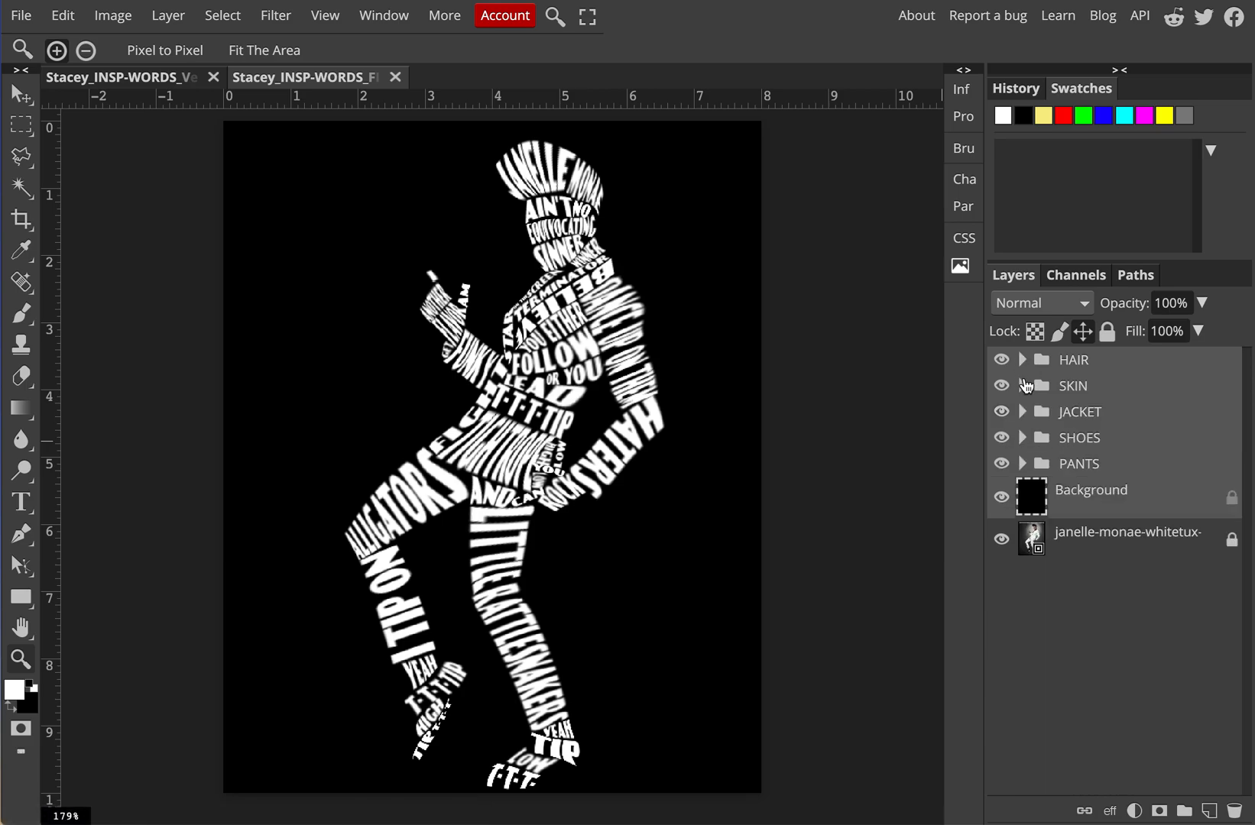
{"action": "left_click", "coordinate": [1022, 359], "text": "alt"}
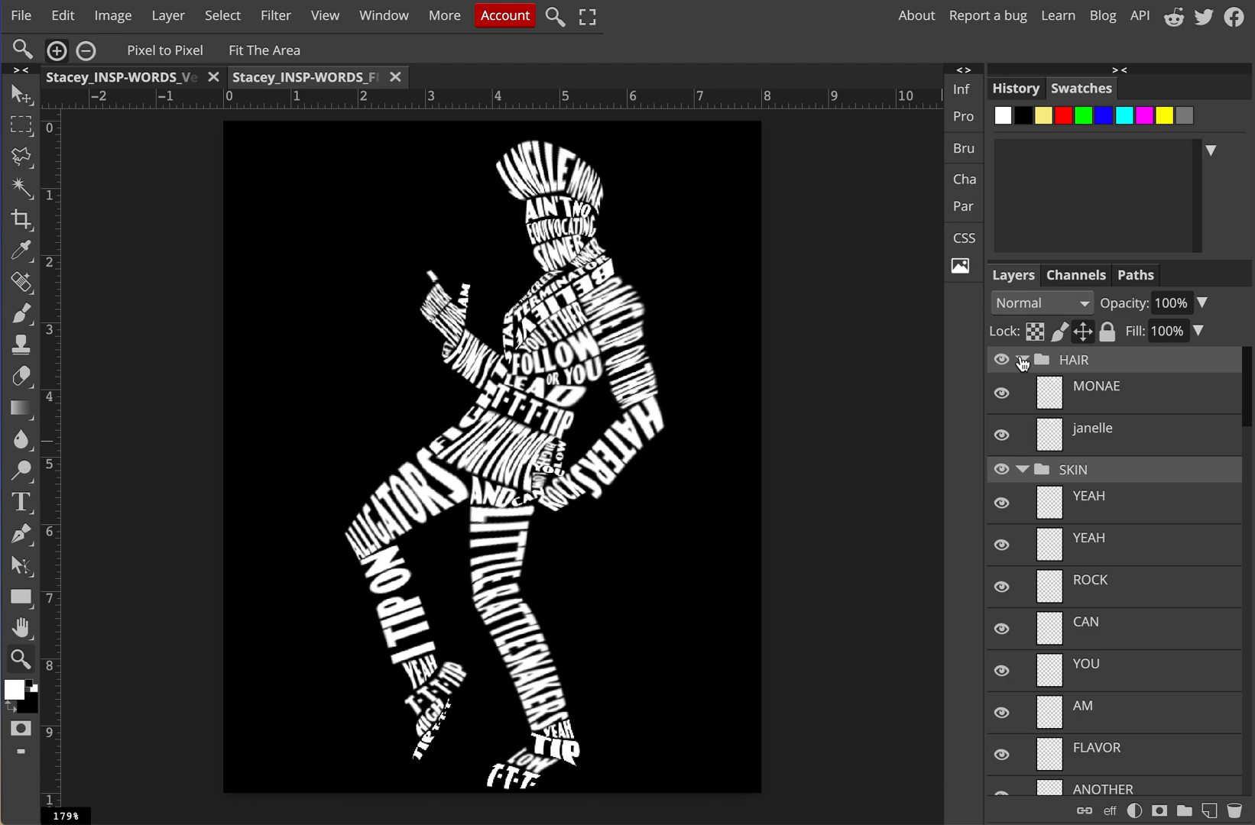
{"action": "left_click", "coordinate": [1022, 359], "text": "alt"}
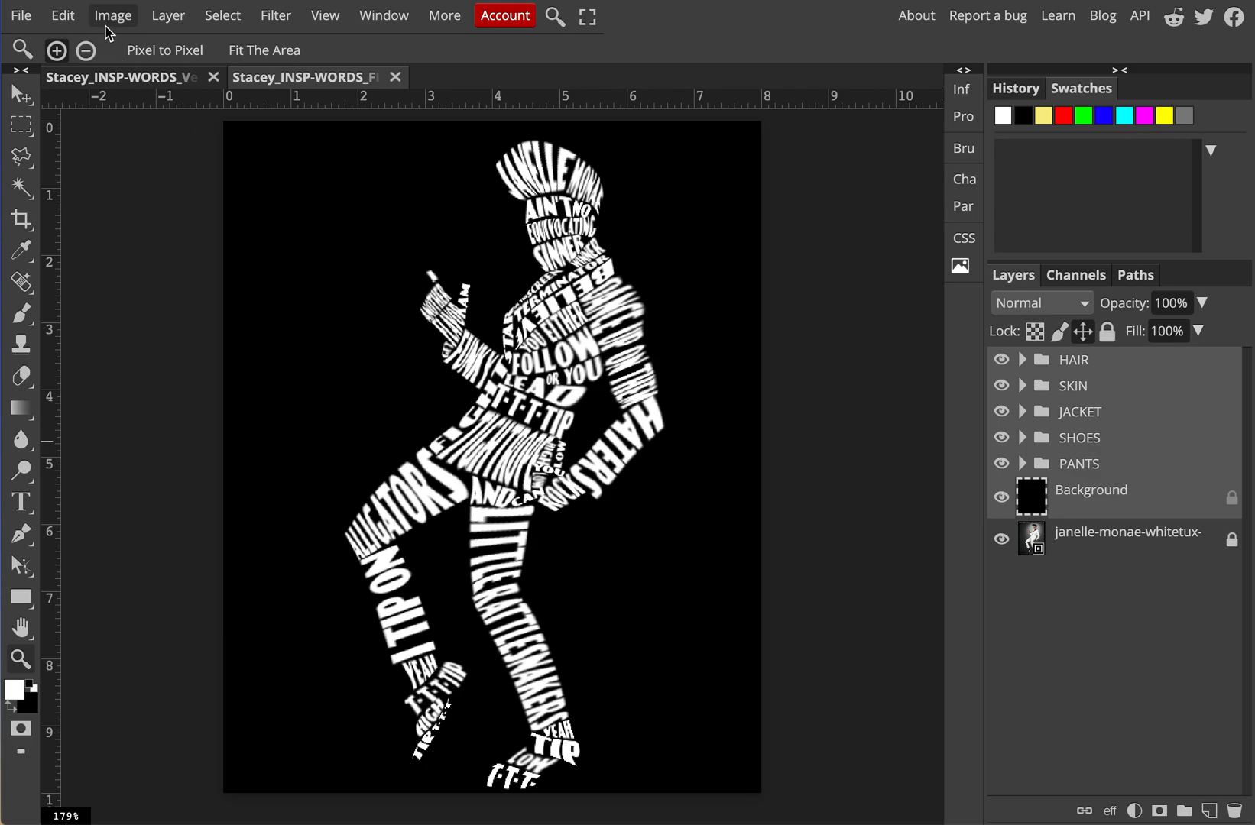
Merge the selected groups and Background into one layer and set its blend mode to Multiply
{"action": "left_click", "coordinate": [168, 17]}
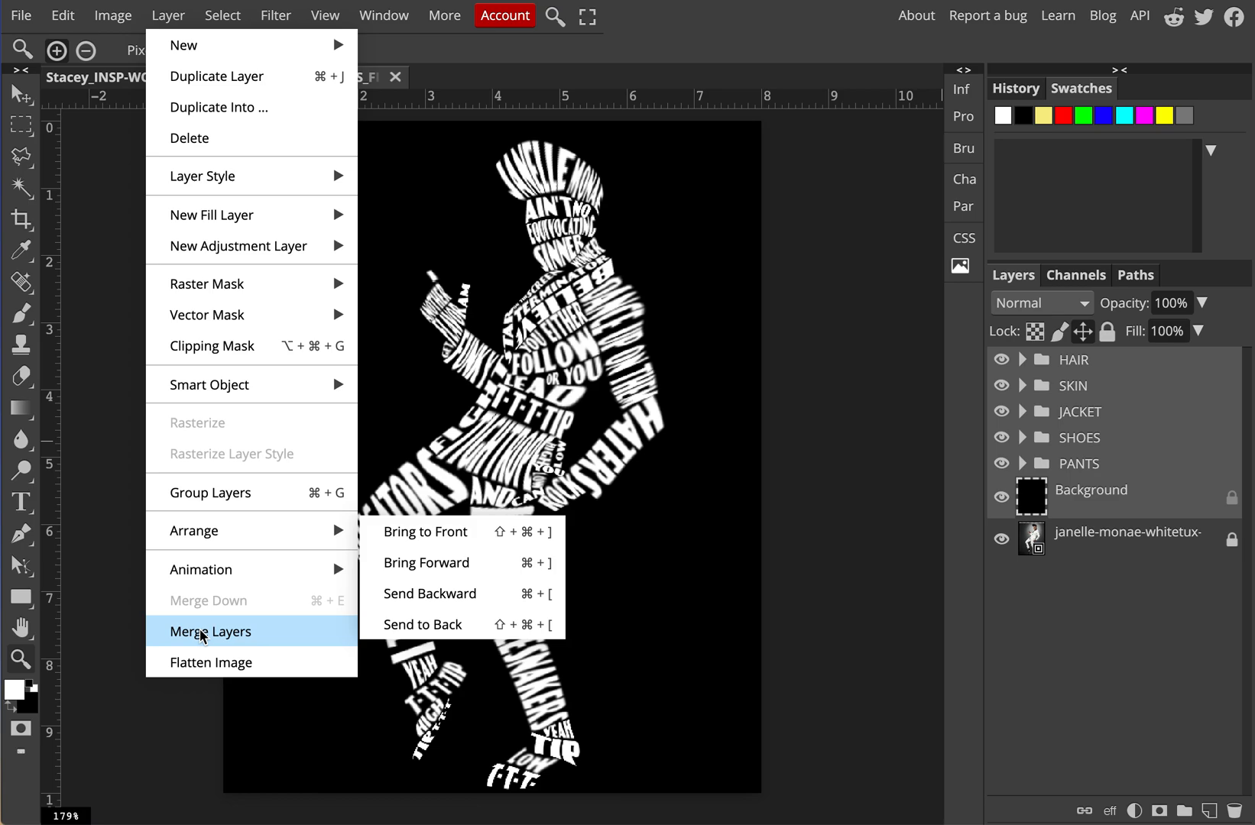
{"action": "left_click", "coordinate": [202, 634]}
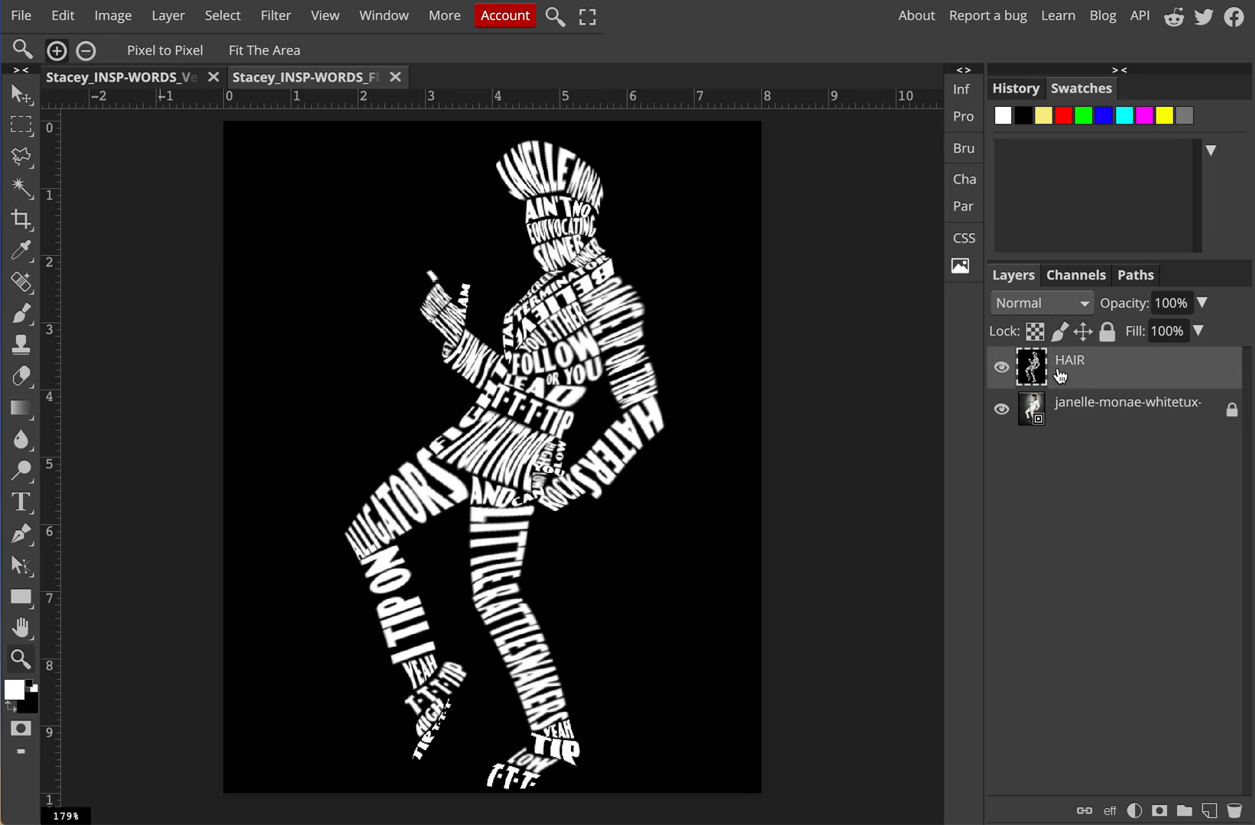
{"action": "left_click", "coordinate": [1002, 368]}
{"action": "left_click", "coordinate": [1002, 369]}
{"action": "left_click", "coordinate": [1083, 304]}
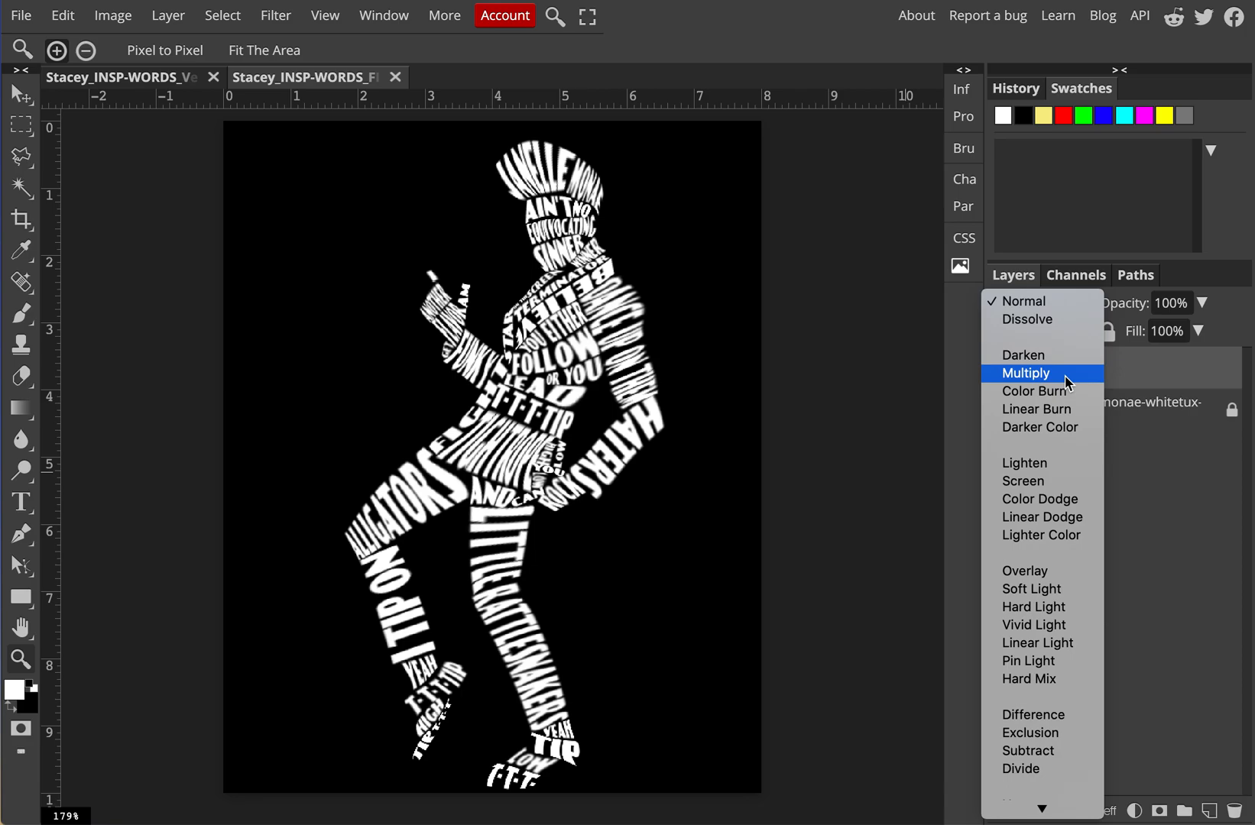
{"action": "left_click", "coordinate": [1066, 375]}
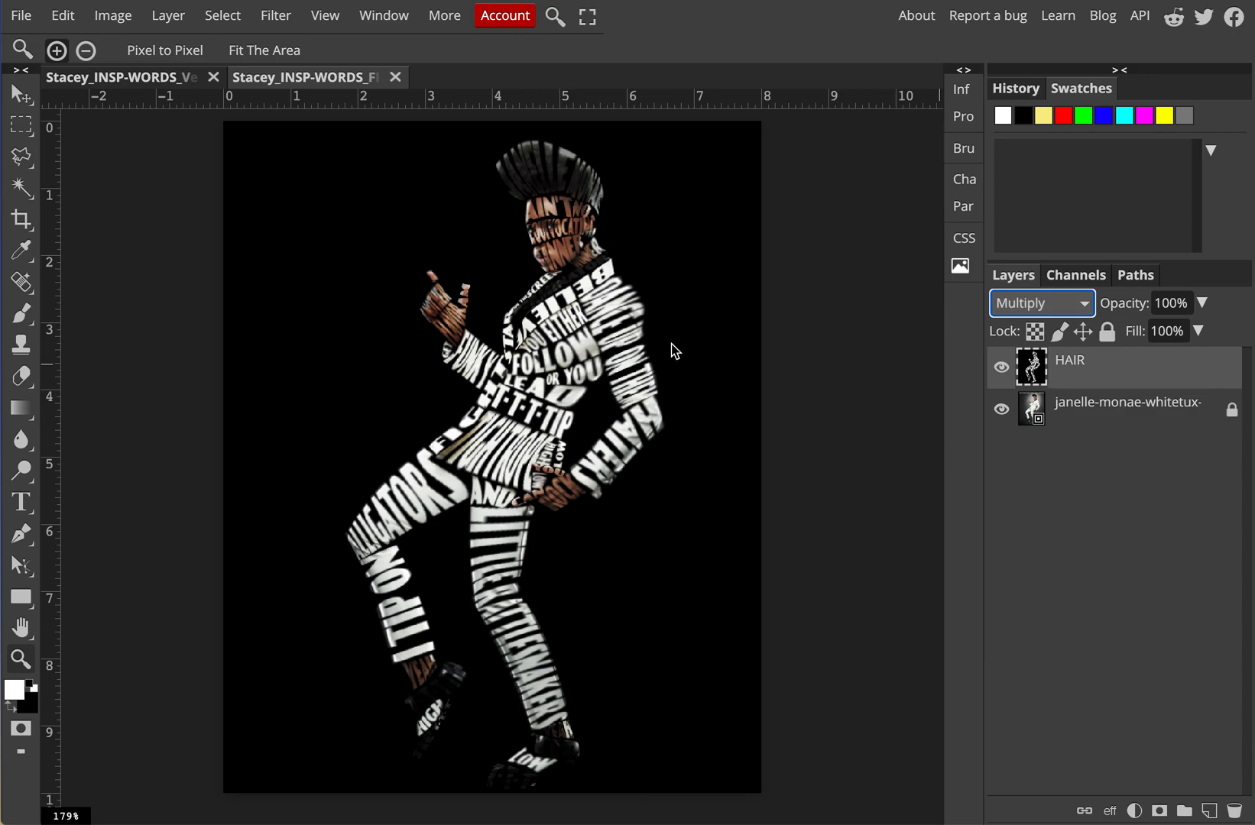
Save the merged Multiply version of the artwork as a PSD and dismiss the download notice
{"action": "left_click", "coordinate": [23, 16]}
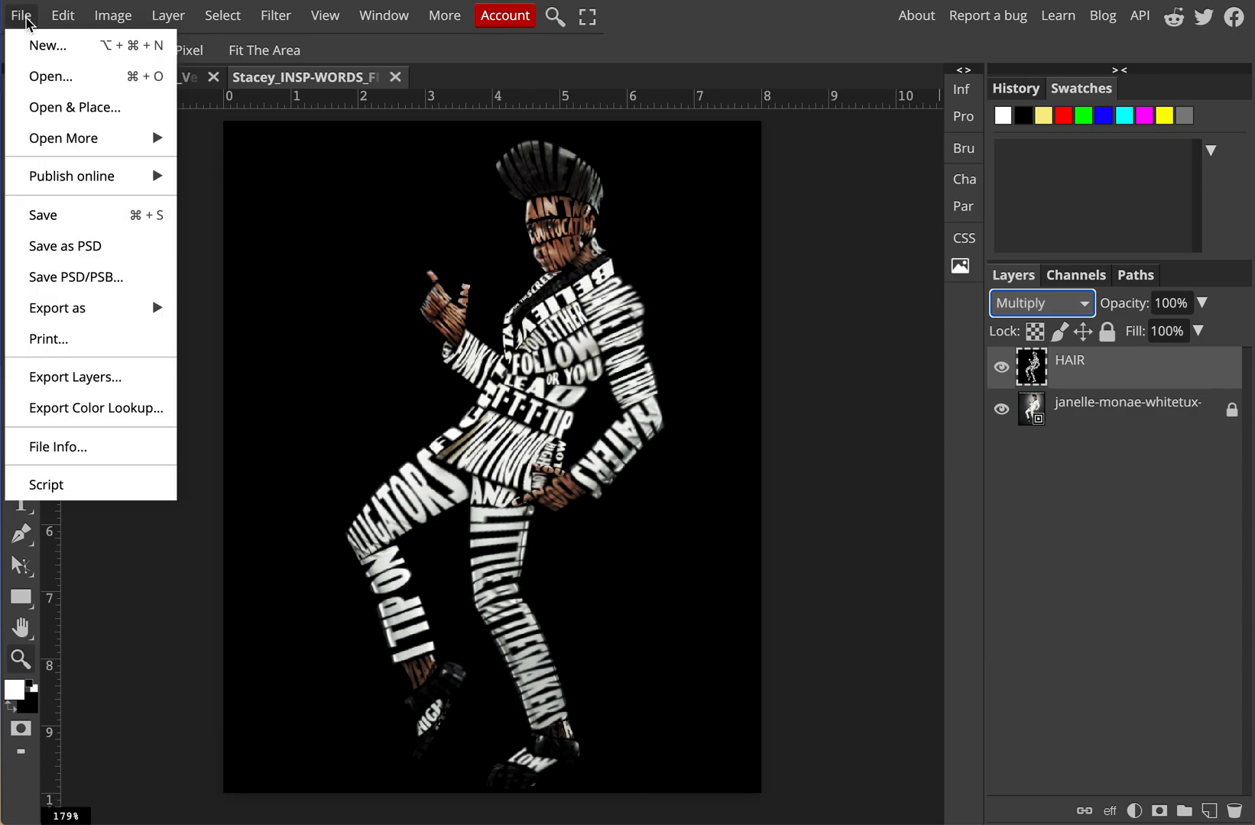
{"action": "left_click", "coordinate": [74, 245]}
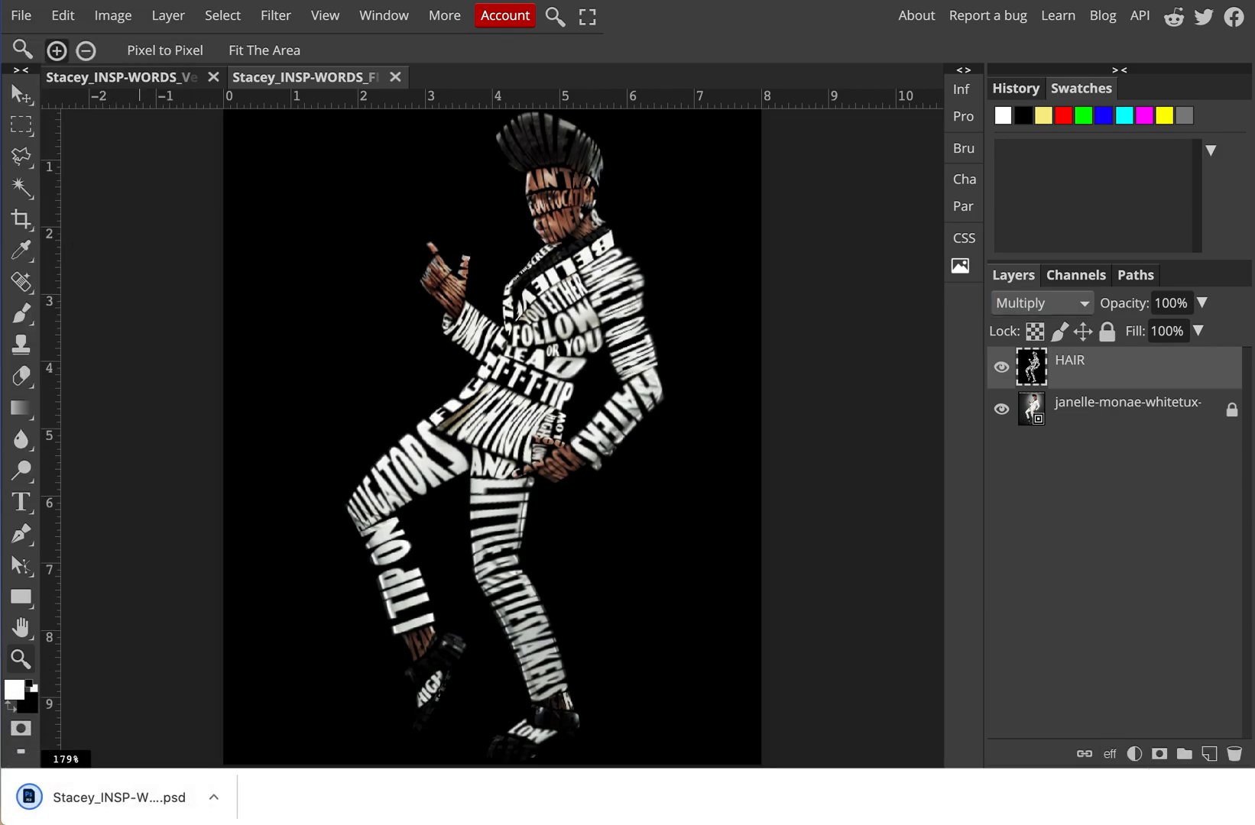
{"action": "left_click", "coordinate": [1251, 797]}
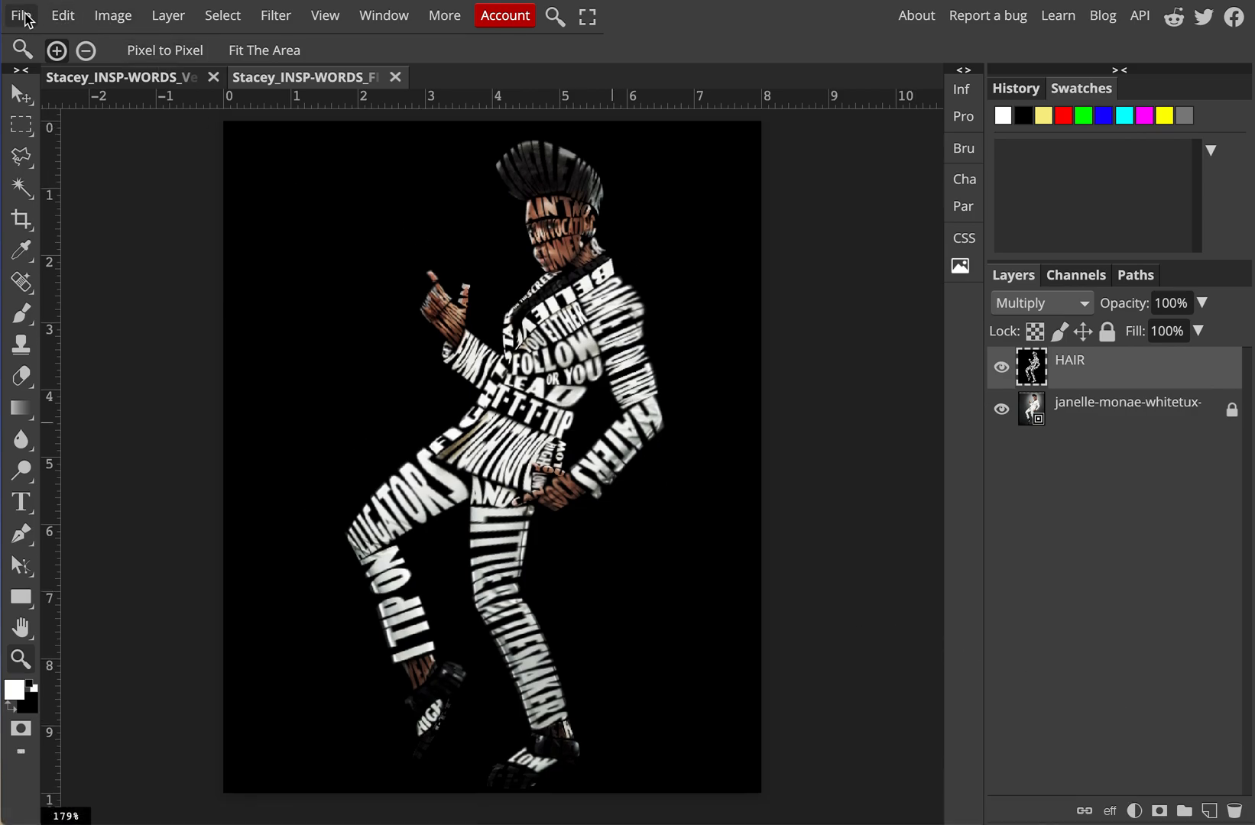
Export the artwork as a PNG at 600 × 750 px and 100% quality
{"action": "left_click", "coordinate": [27, 16]}
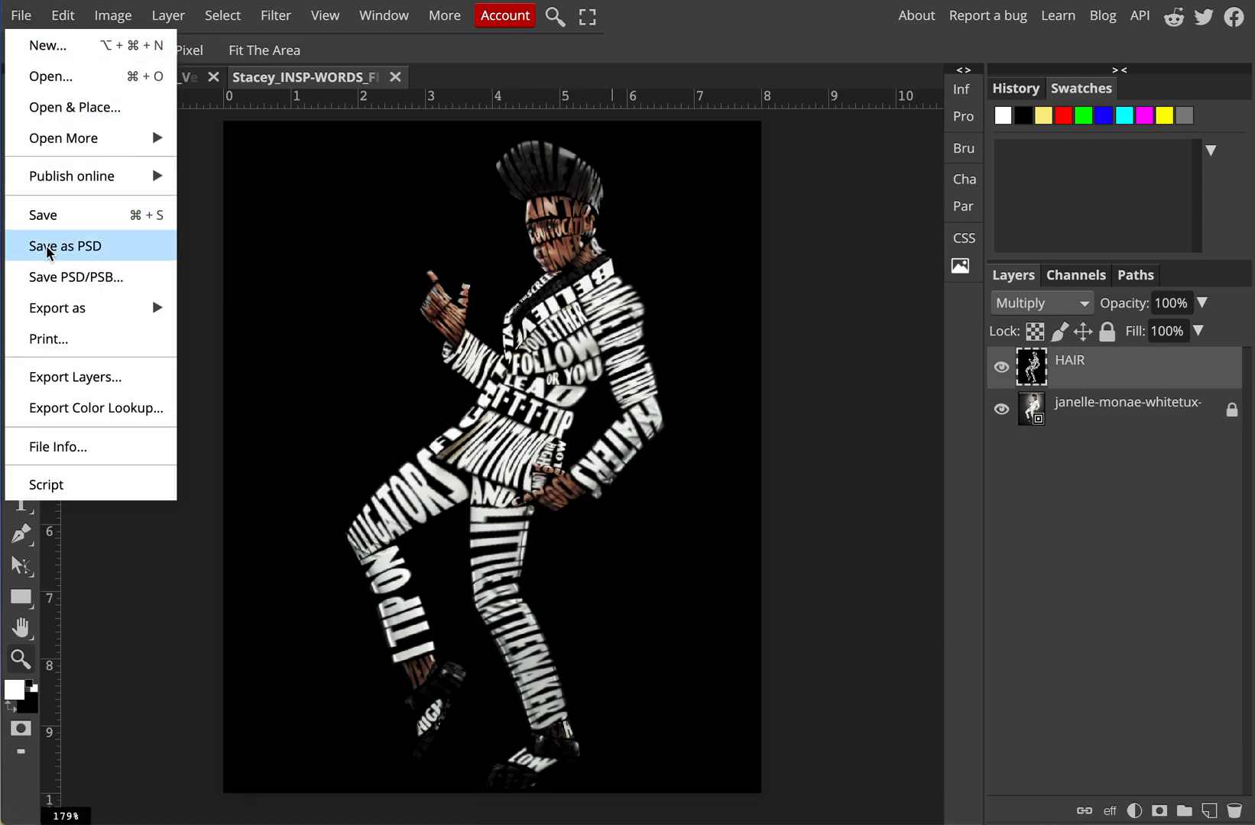
{"action": "mouse_move", "coordinate": [44, 317]}
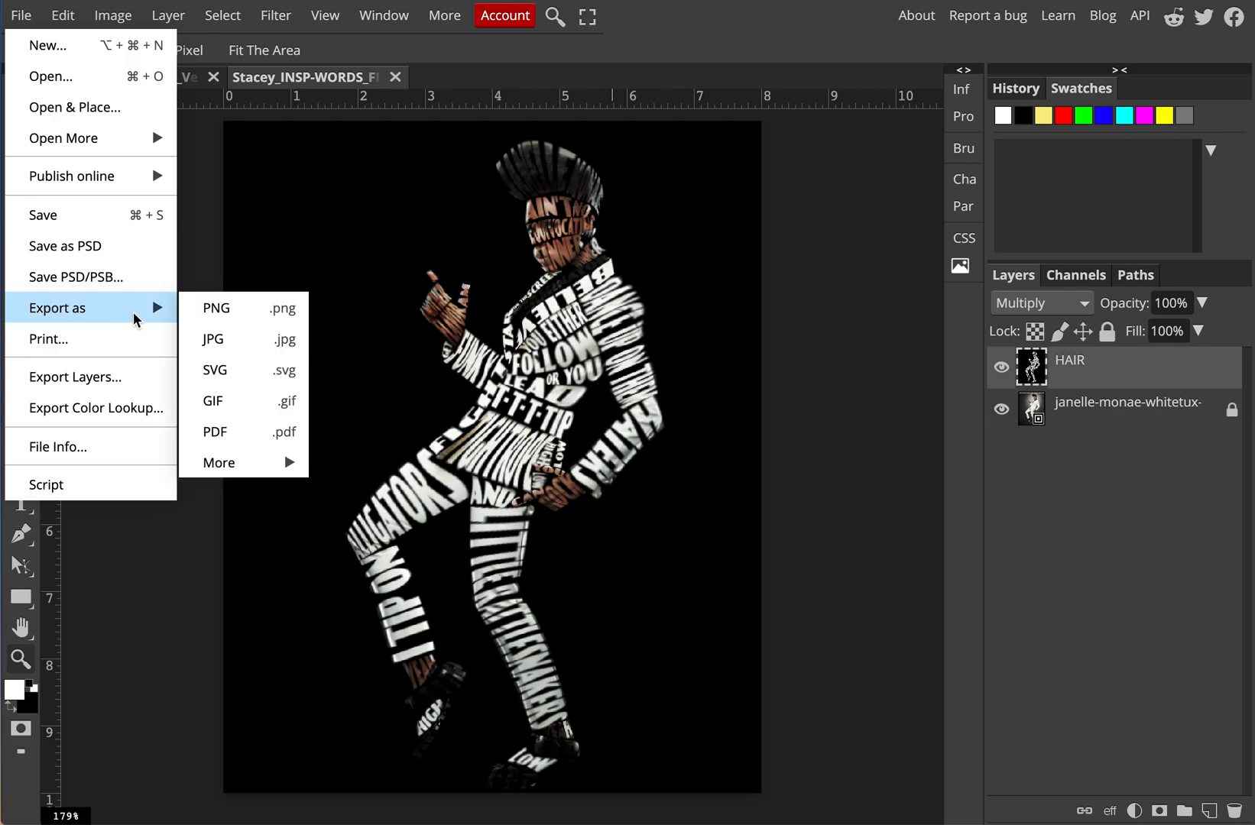
{"action": "left_click", "coordinate": [234, 318]}
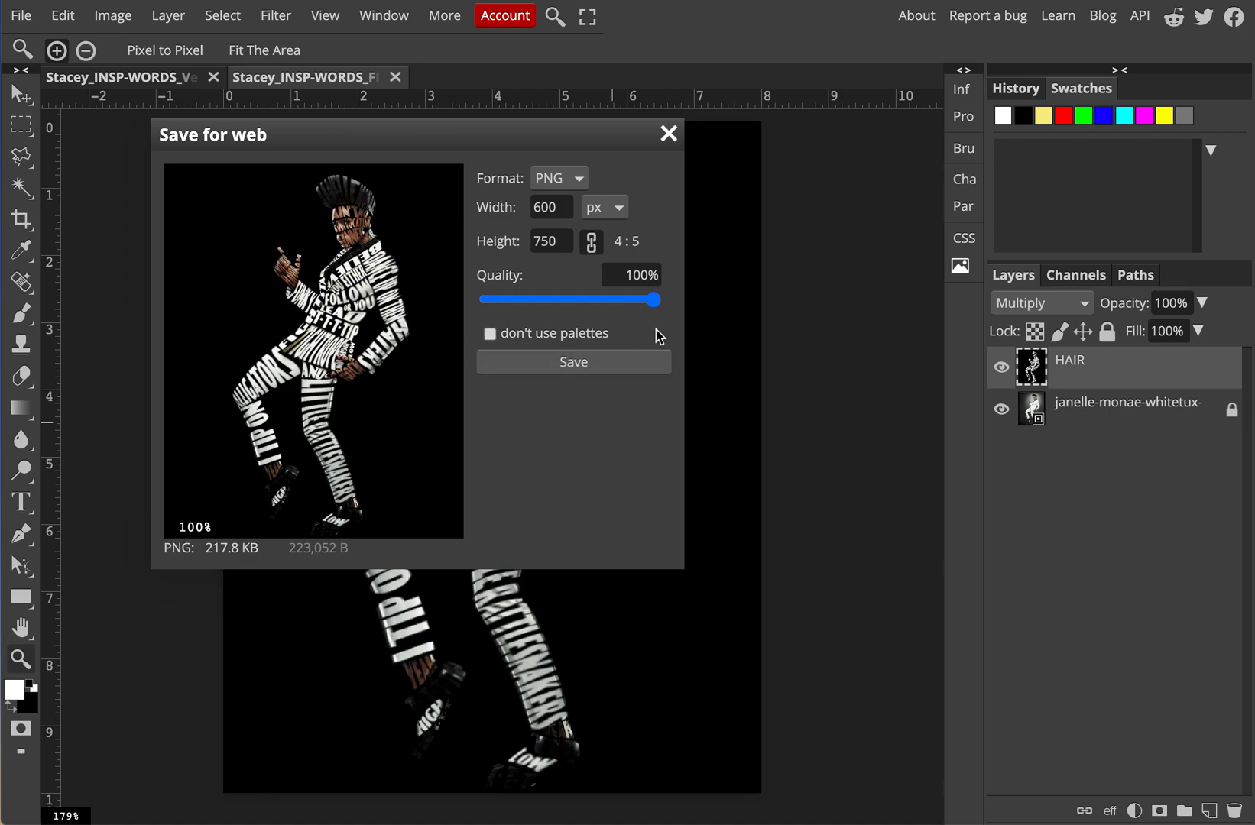
{"action": "left_click", "coordinate": [567, 365]}
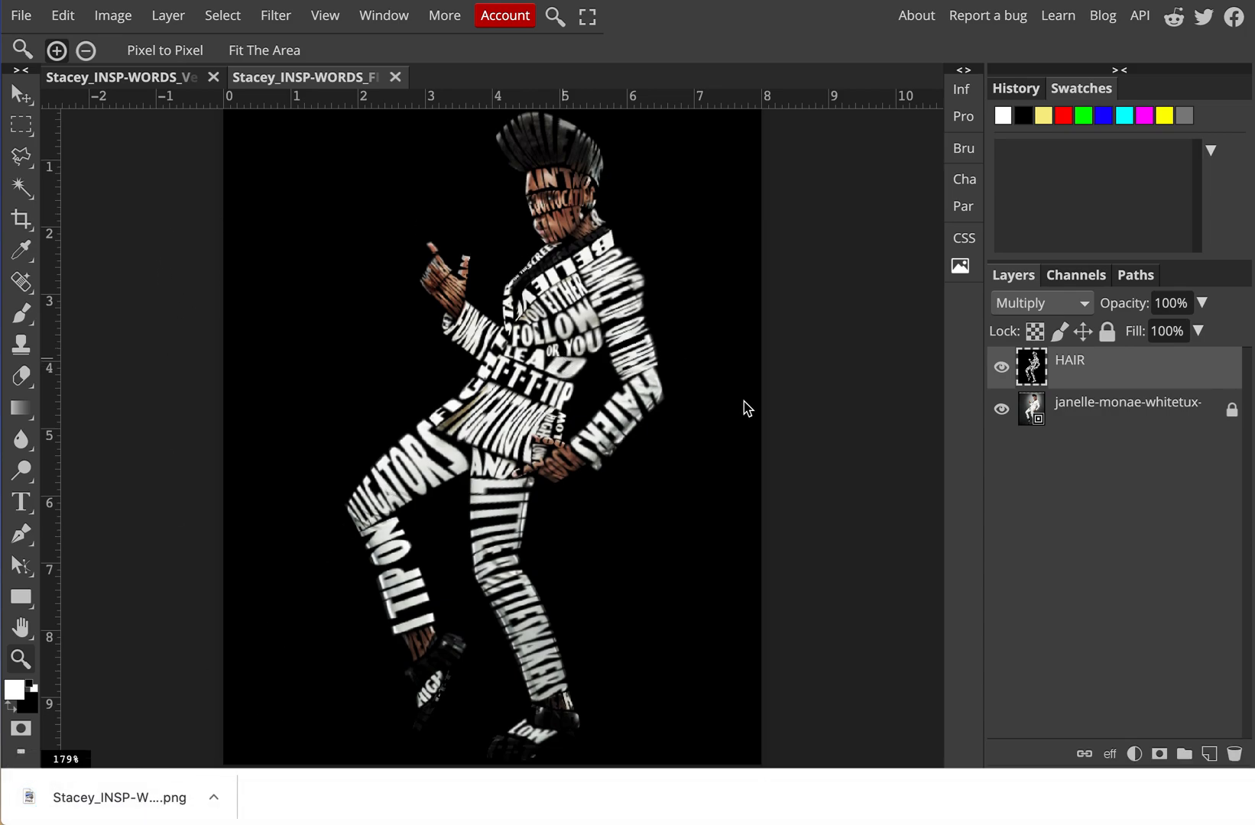
Open the exported FINAL PNG from the Downloads folder and inspect the lettering on the figure up close
{"action": "left_click", "coordinate": [21, 15]}
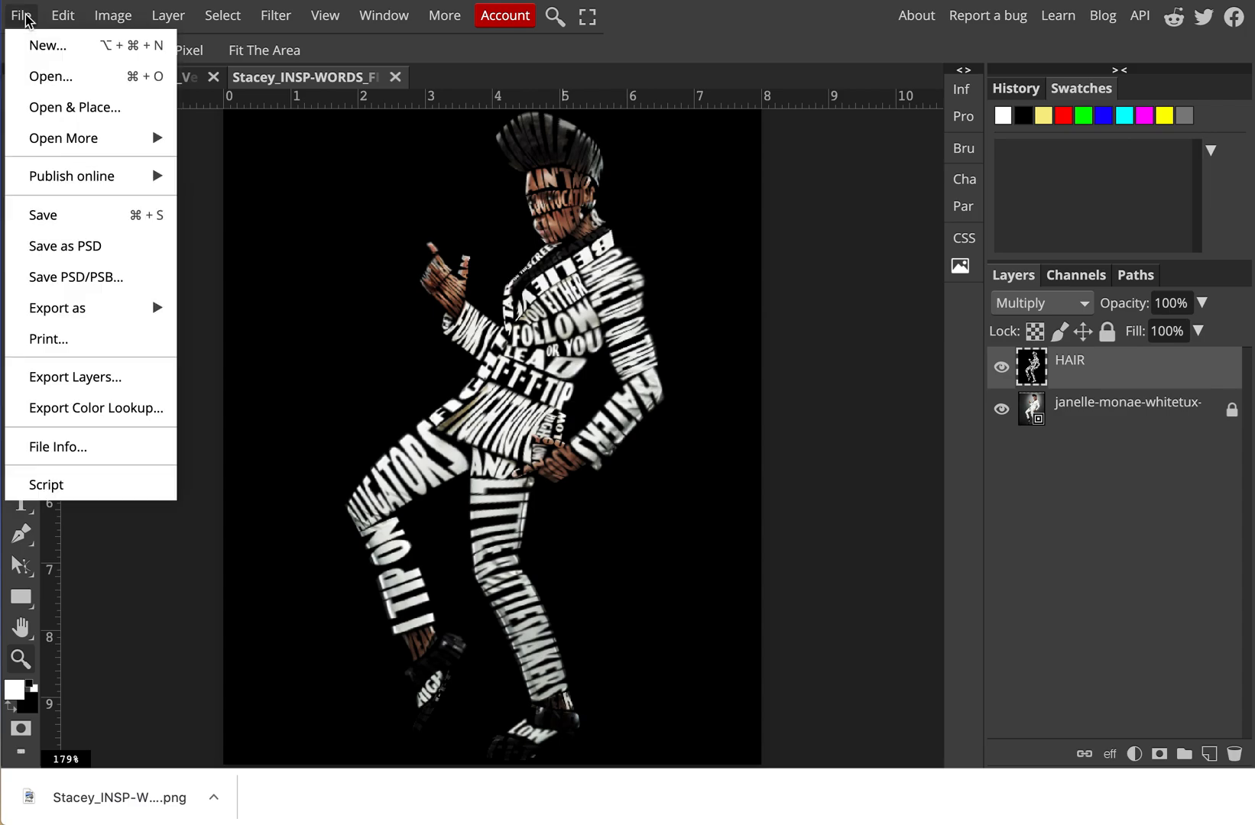
{"action": "left_click", "coordinate": [63, 77]}
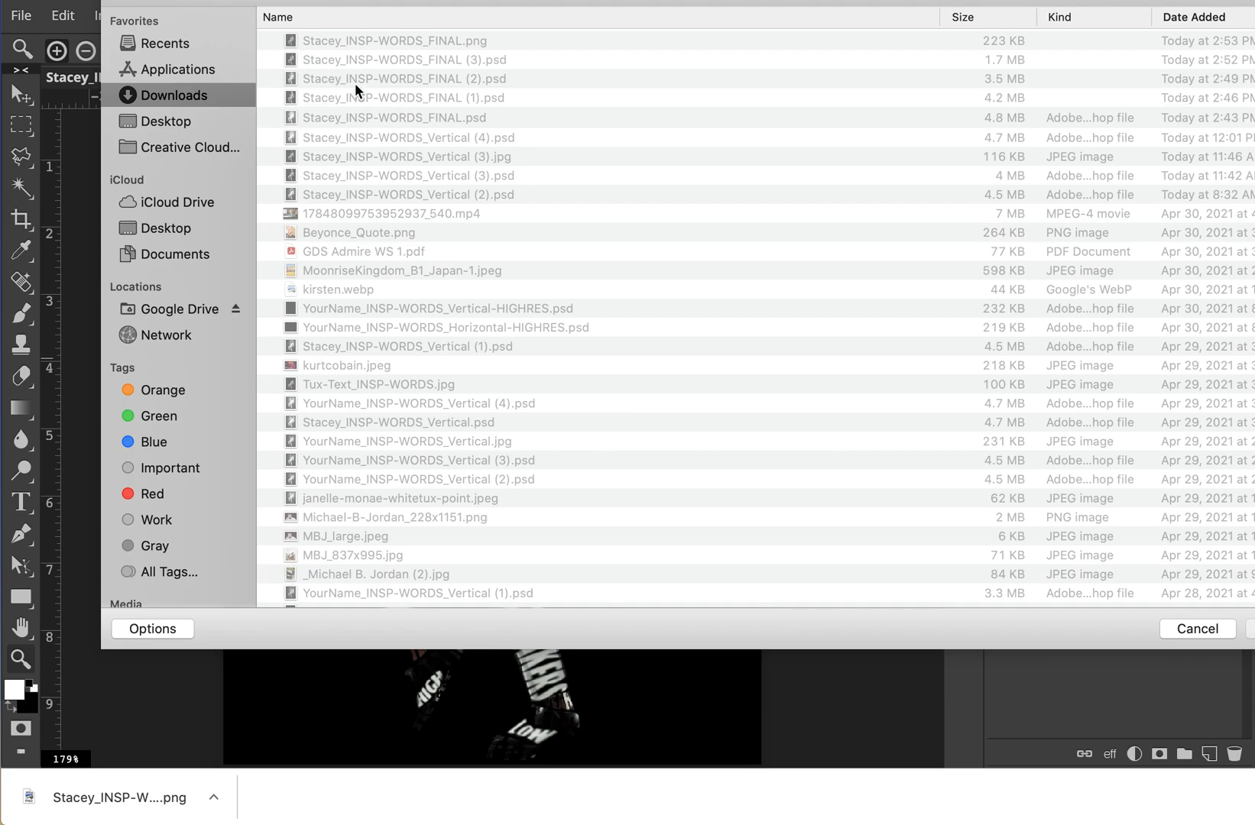
{"action": "double_click", "coordinate": [388, 46]}
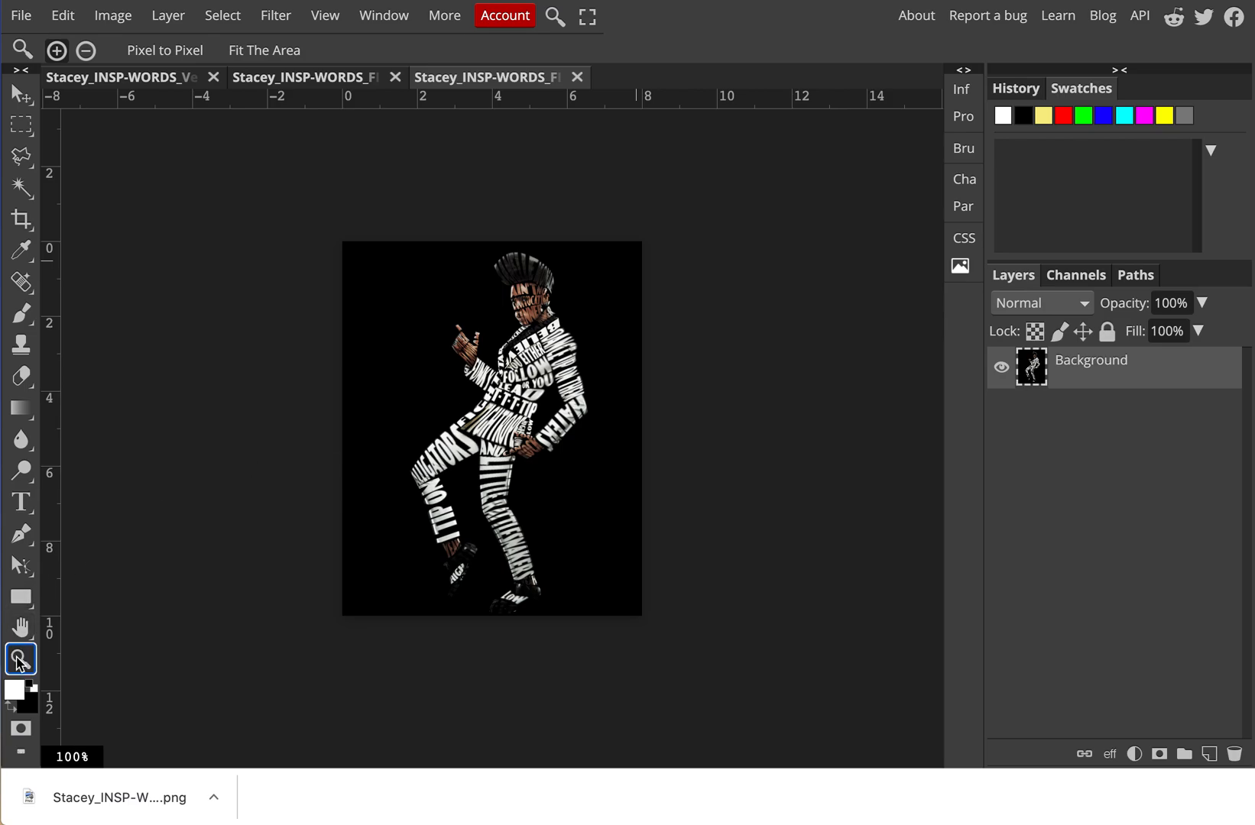
{"action": "left_click", "coordinate": [538, 354]}
{"action": "left_click", "coordinate": [537, 354]}
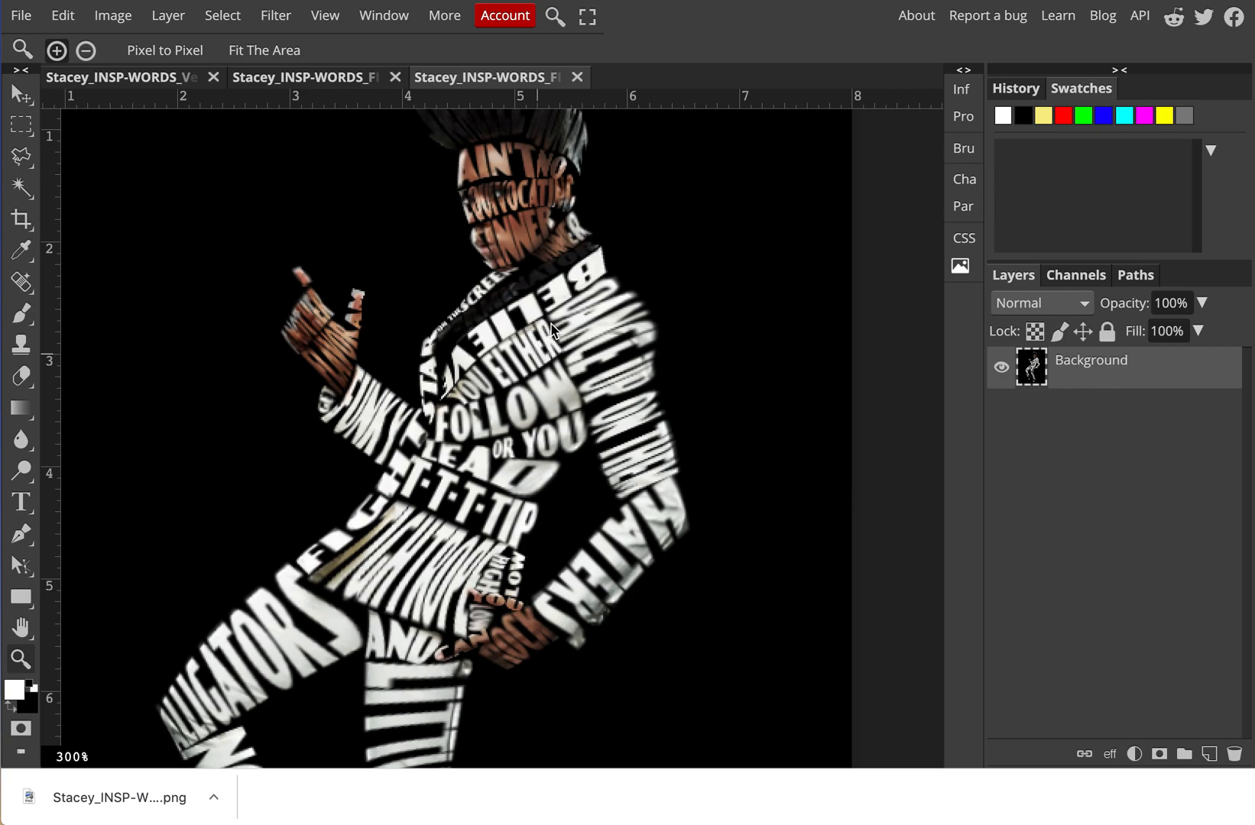
{"action": "key", "text": "super+minus"}
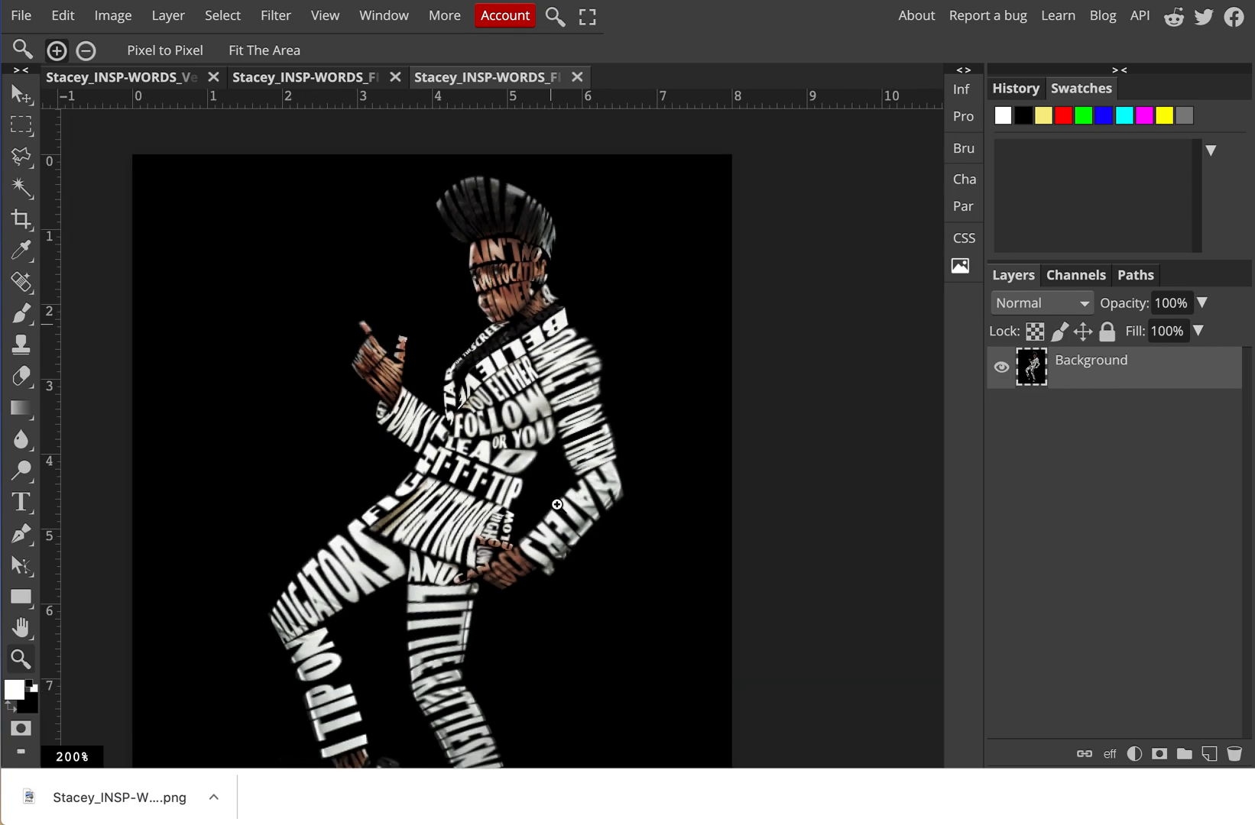